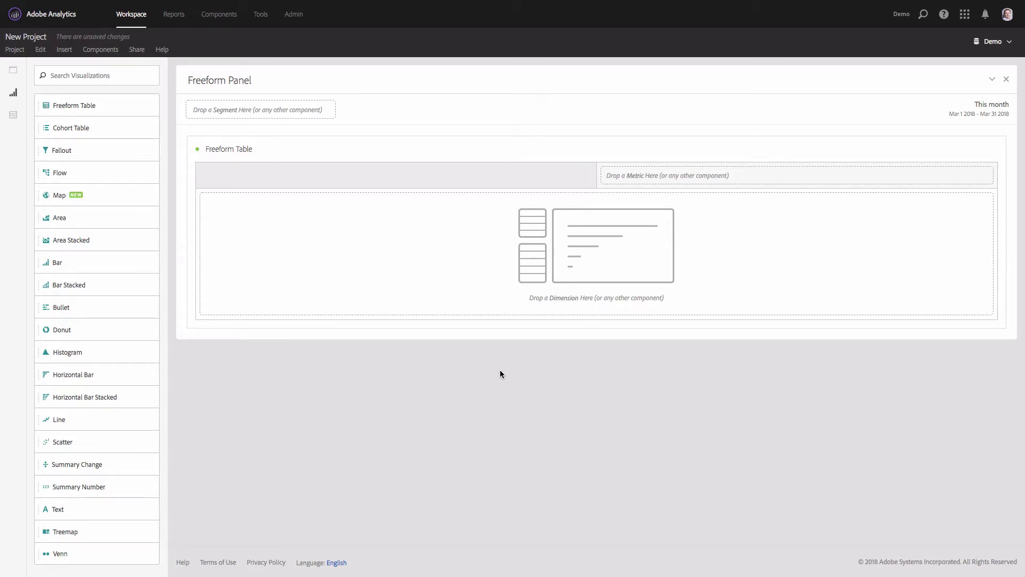
Step: Rename the new project as Site Traffic Analysis
{"action": "left_click", "coordinate": [27, 37]}
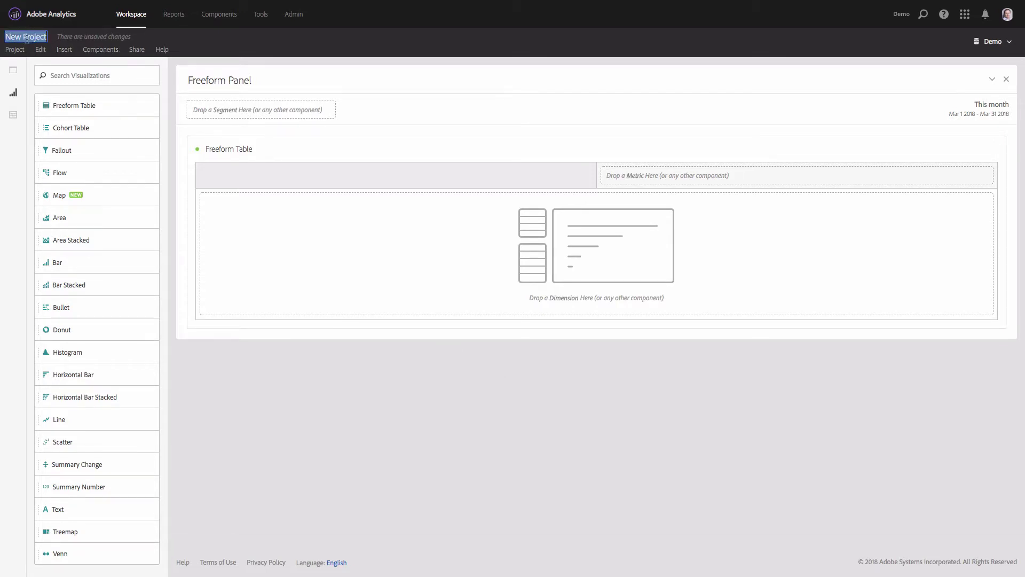
{"action": "type", "text": "Site"}
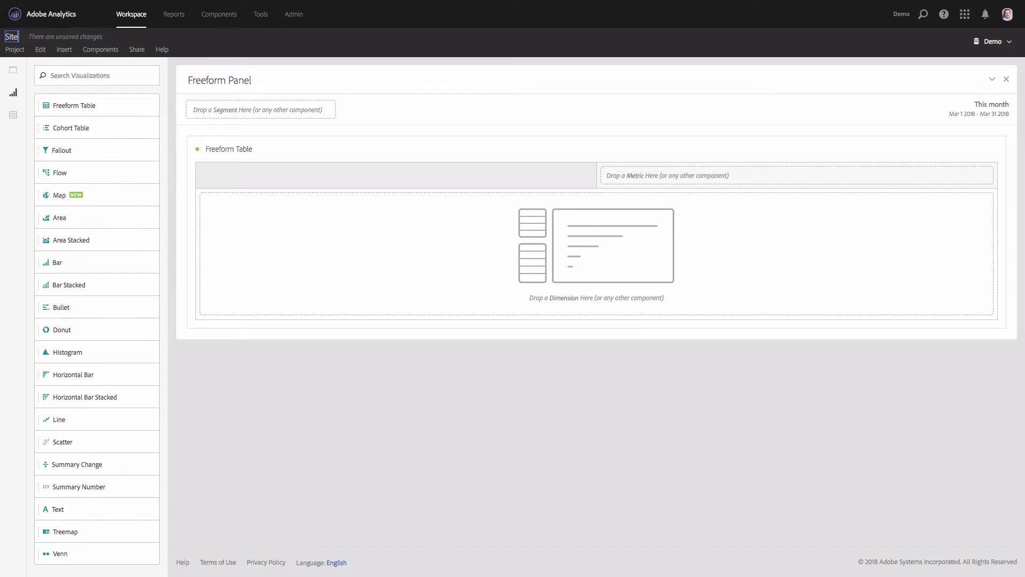
{"action": "type", "text": " Traffic Analysis"}
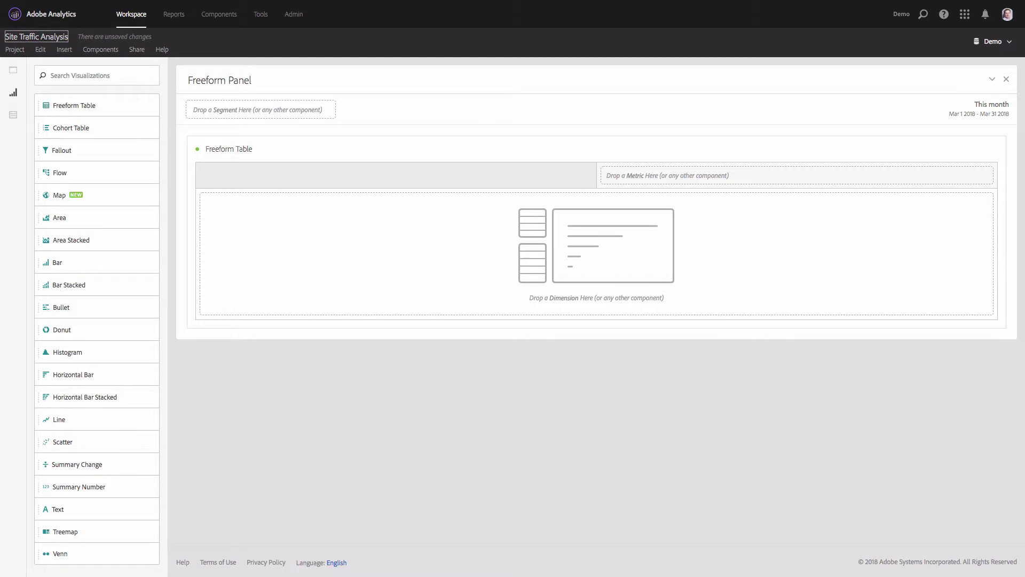
{"action": "key", "text": "Return"}
Step: Set the Freeform Panel's date range to Last 12 full months
{"action": "left_click", "coordinate": [982, 117]}
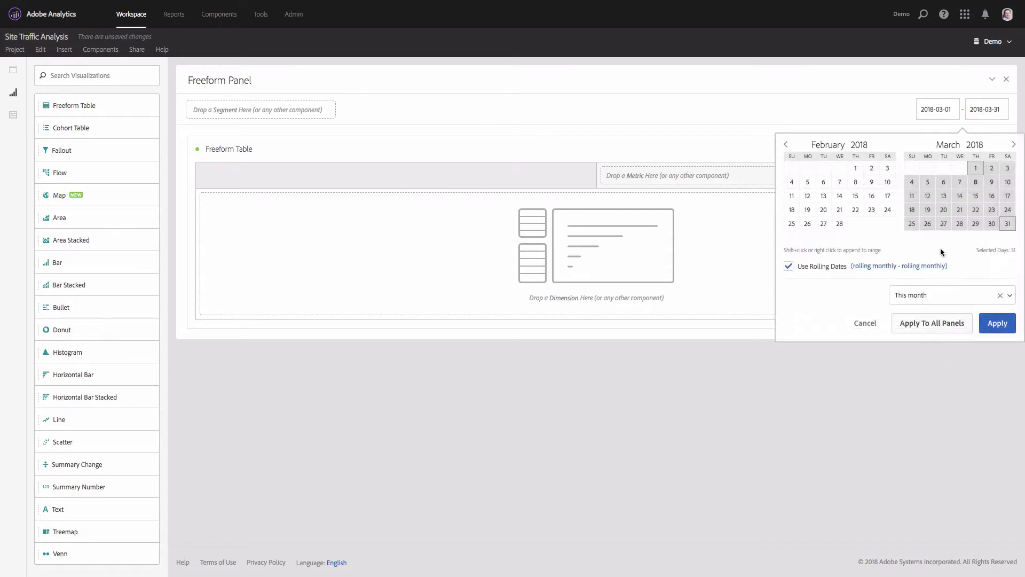
{"action": "left_click", "coordinate": [942, 295]}
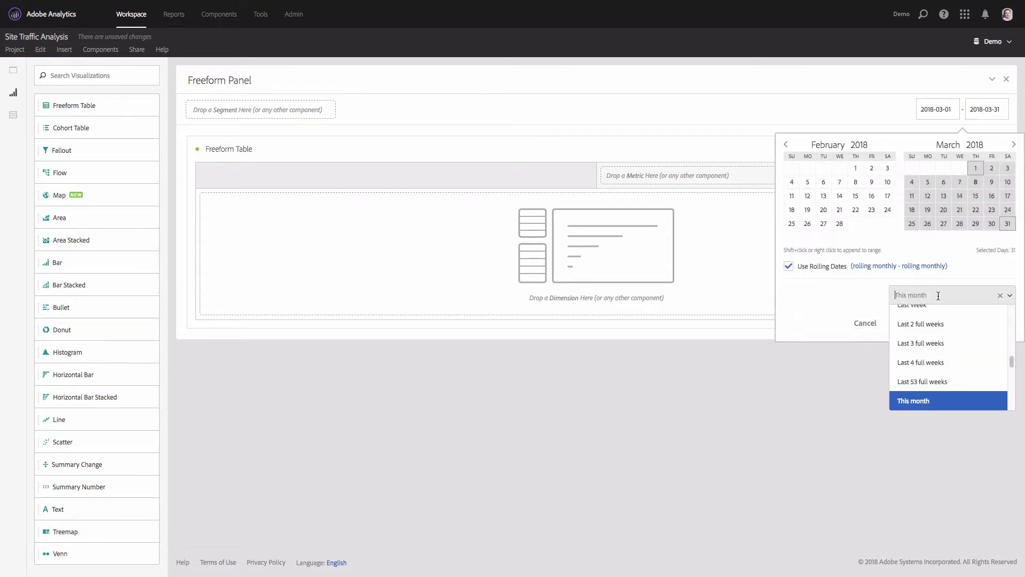
{"action": "type", "text": "last 12"}
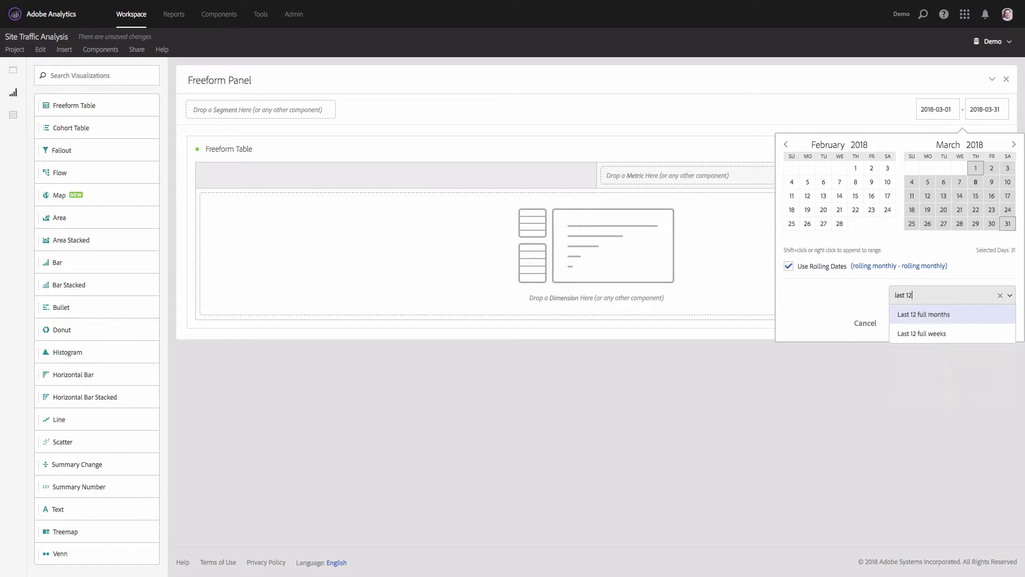
{"action": "left_click", "coordinate": [952, 317]}
{"action": "left_click", "coordinate": [985, 318]}
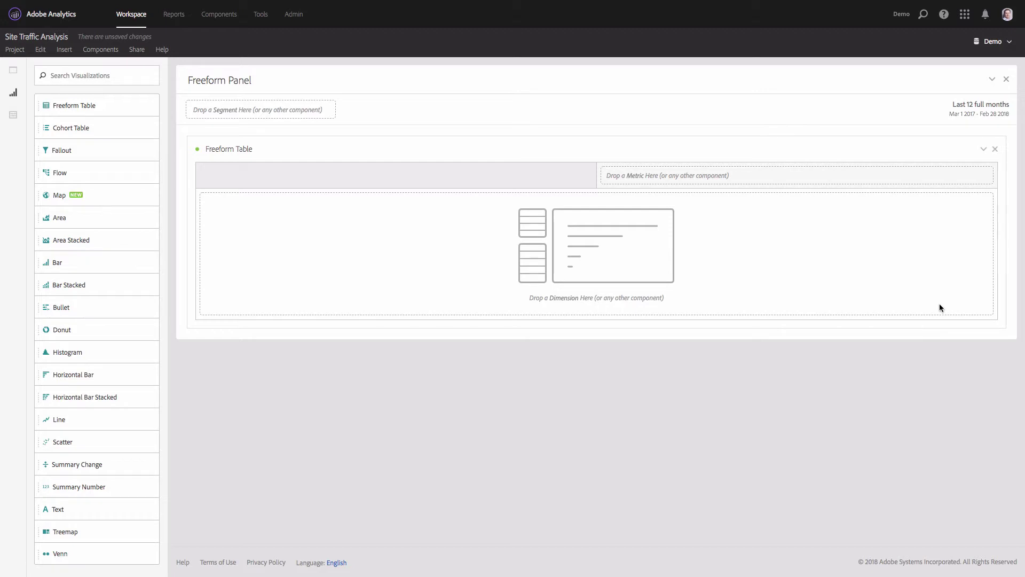
Step: Build the freeform table with Unique Visitors as the metric and the Month dimension replacing the daily rows
{"action": "left_click", "coordinate": [14, 115]}
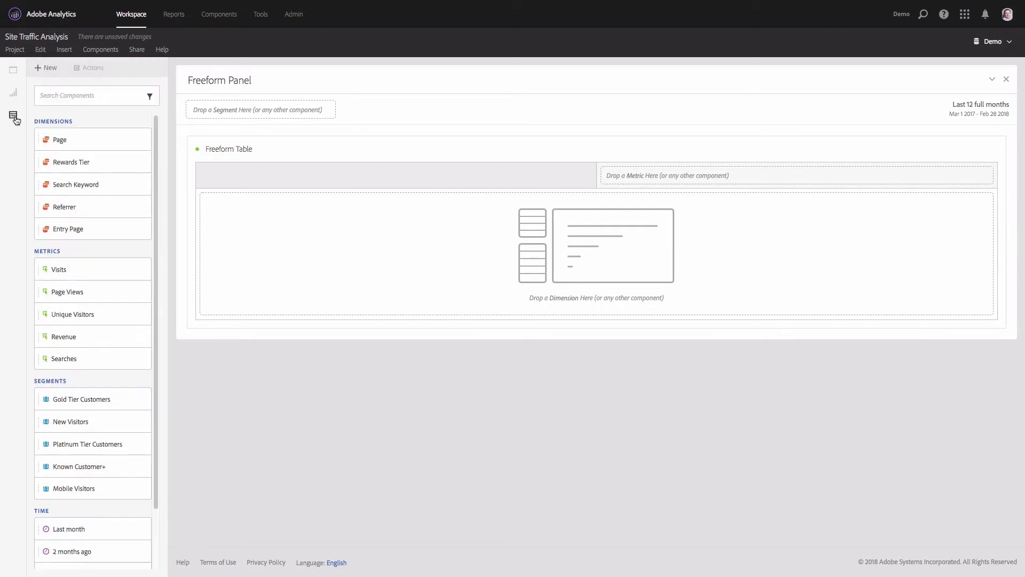
{"action": "left_click_drag", "start_coordinate": [104, 316], "coordinate": [761, 169]}
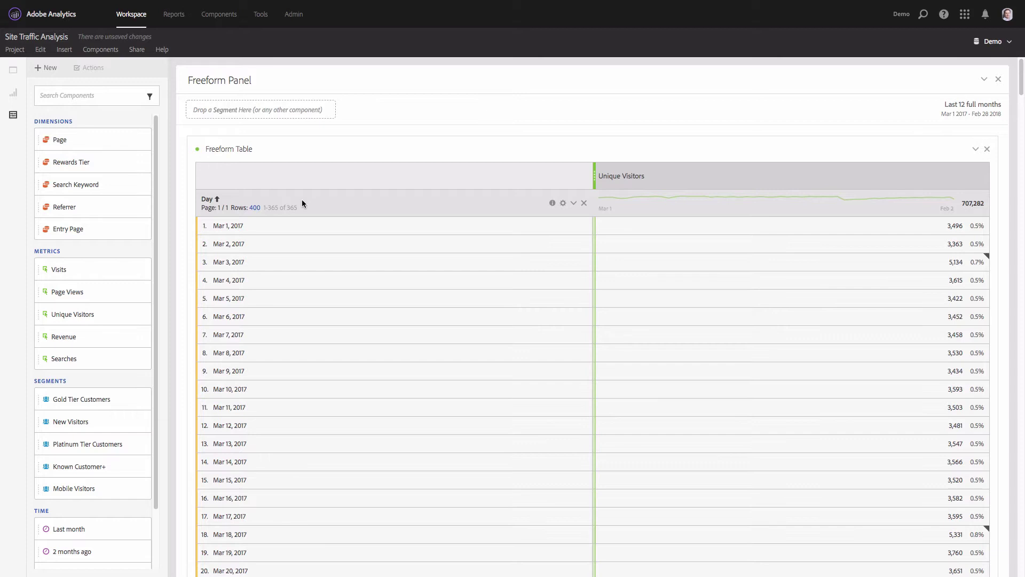
{"action": "left_click", "coordinate": [92, 98]}
{"action": "type", "text": "month"}
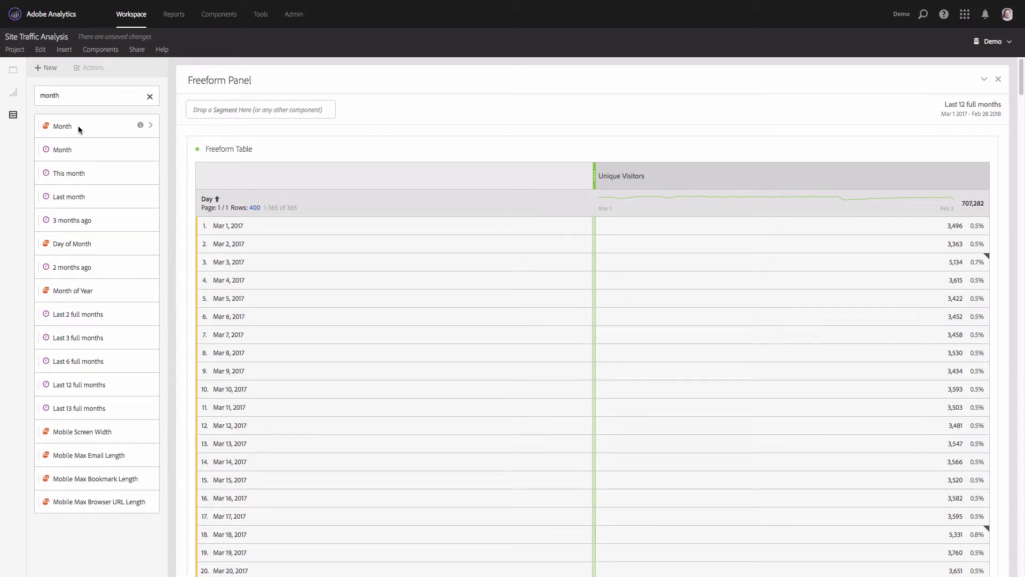
{"action": "left_click_drag", "start_coordinate": [78, 129], "coordinate": [309, 200]}
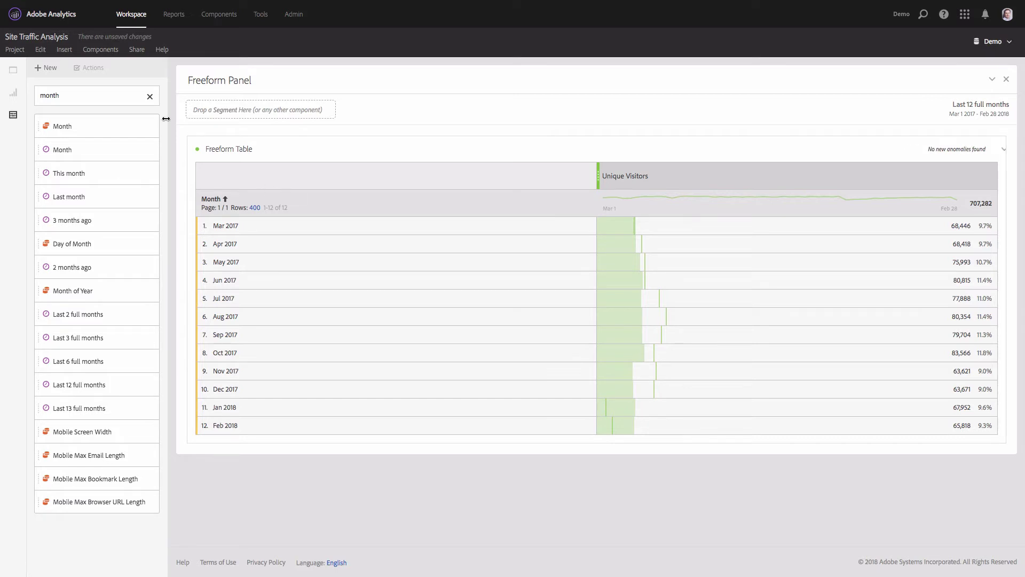
{"action": "left_click", "coordinate": [149, 96]}
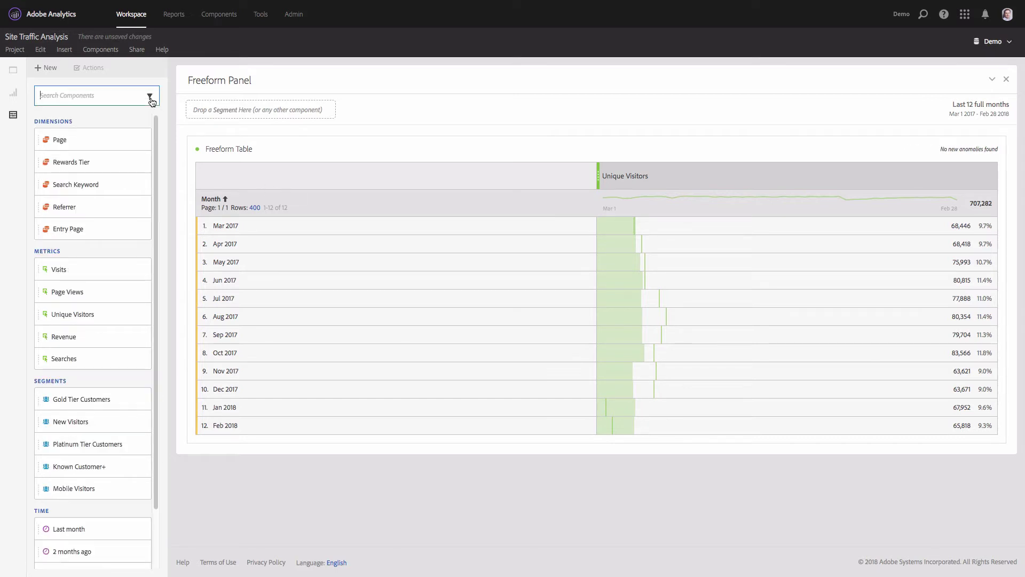
Step: Add a Line visualization above the freeform table and anchor its Y axis at zero
{"action": "left_click", "coordinate": [15, 97]}
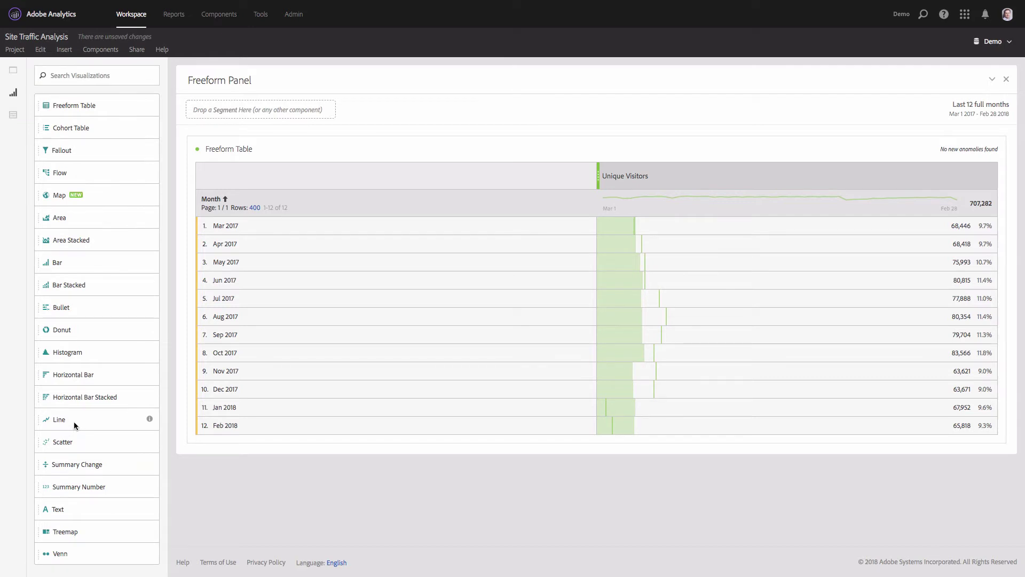
{"action": "left_click_drag", "start_coordinate": [74, 421], "coordinate": [559, 213]}
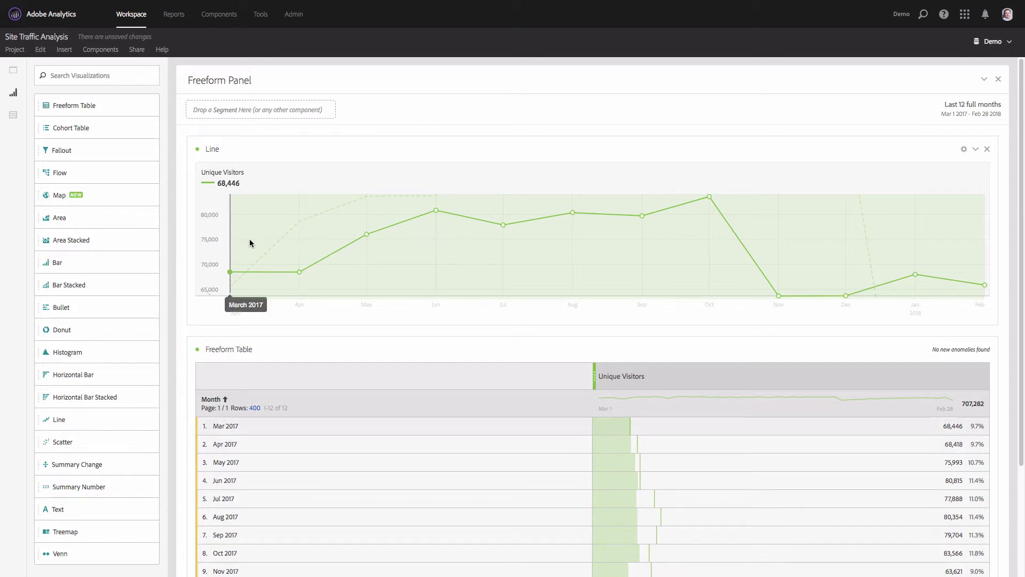
{"action": "left_click", "coordinate": [211, 254]}
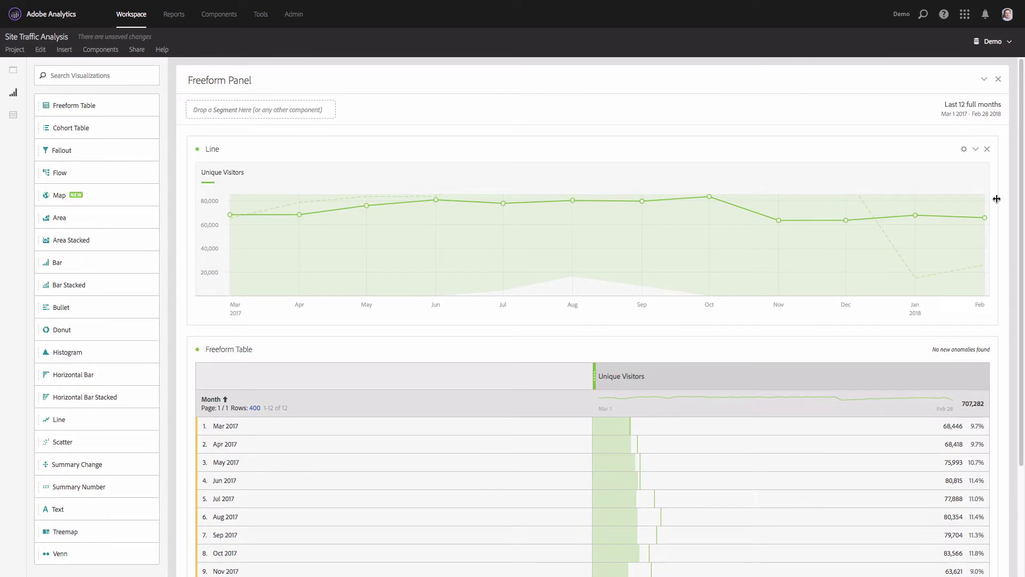
Step: Narrow both the line chart and the freeform table to about one third of the panel width
{"action": "left_click_drag", "start_coordinate": [996, 198], "coordinate": [451, 207]}
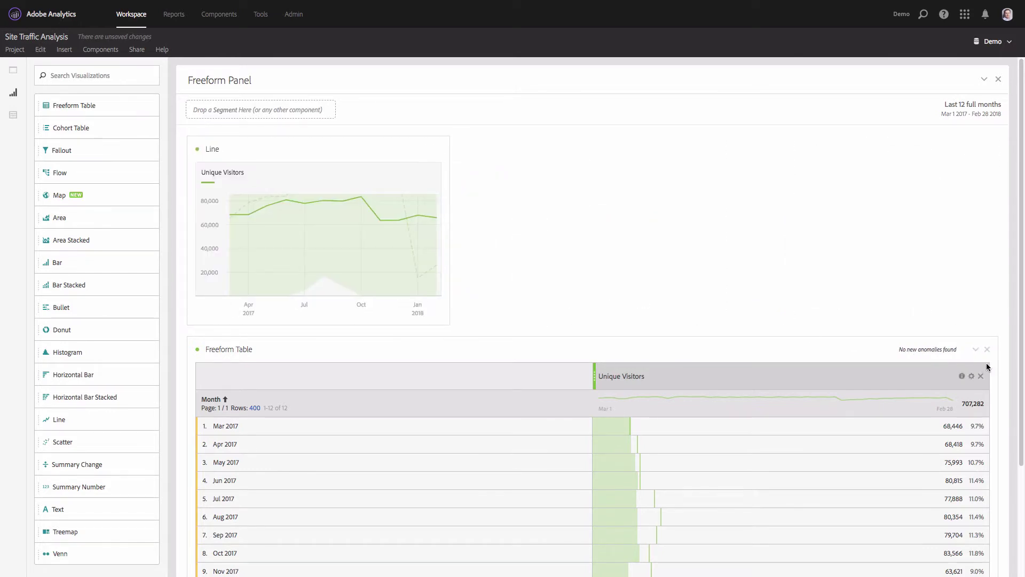
{"action": "left_click_drag", "start_coordinate": [996, 360], "coordinate": [453, 352]}
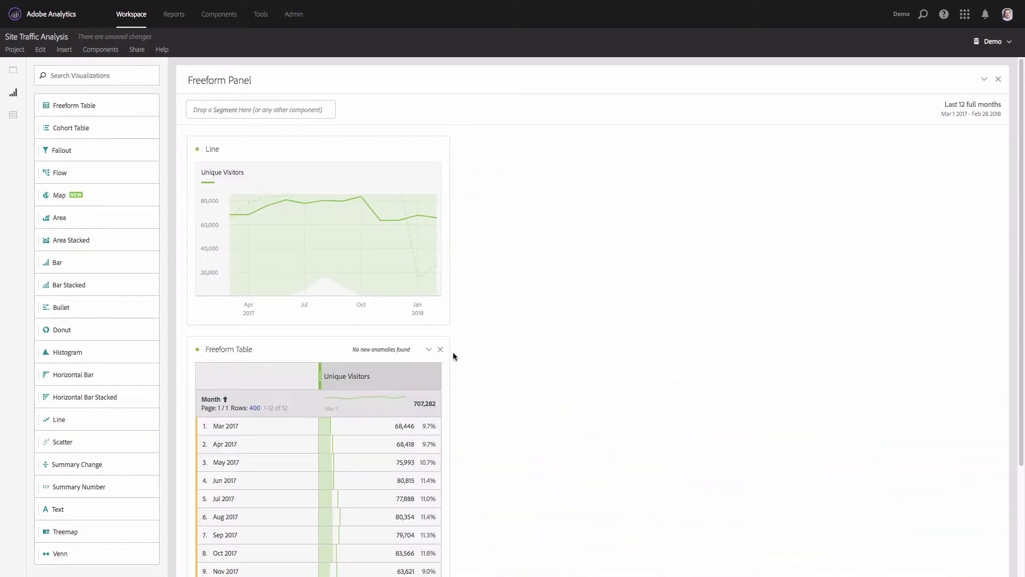
Step: Title both the freeform table and the line chart Traffic MoM
{"action": "left_click", "coordinate": [244, 349]}
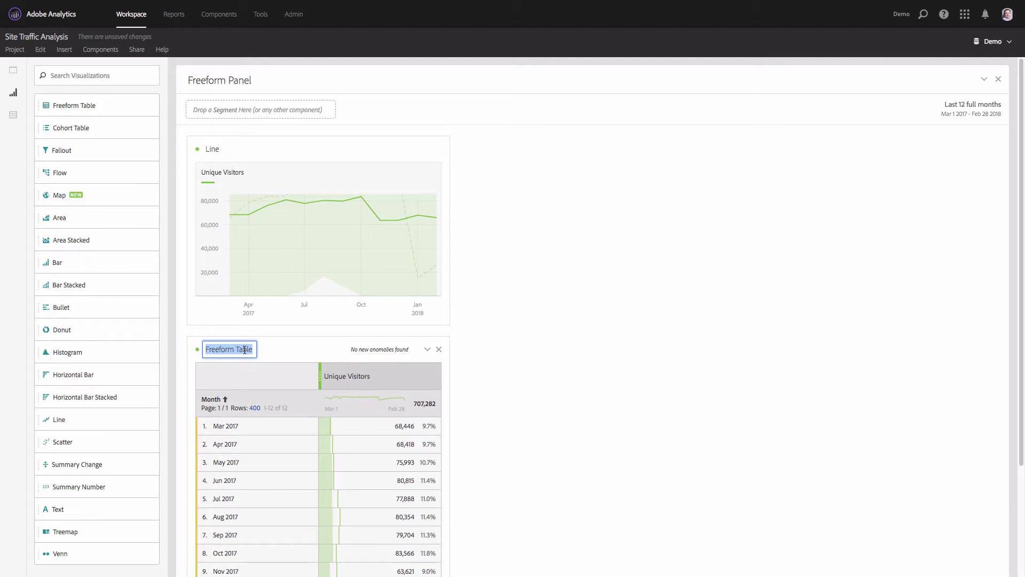
{"action": "type", "text": "Traff"}
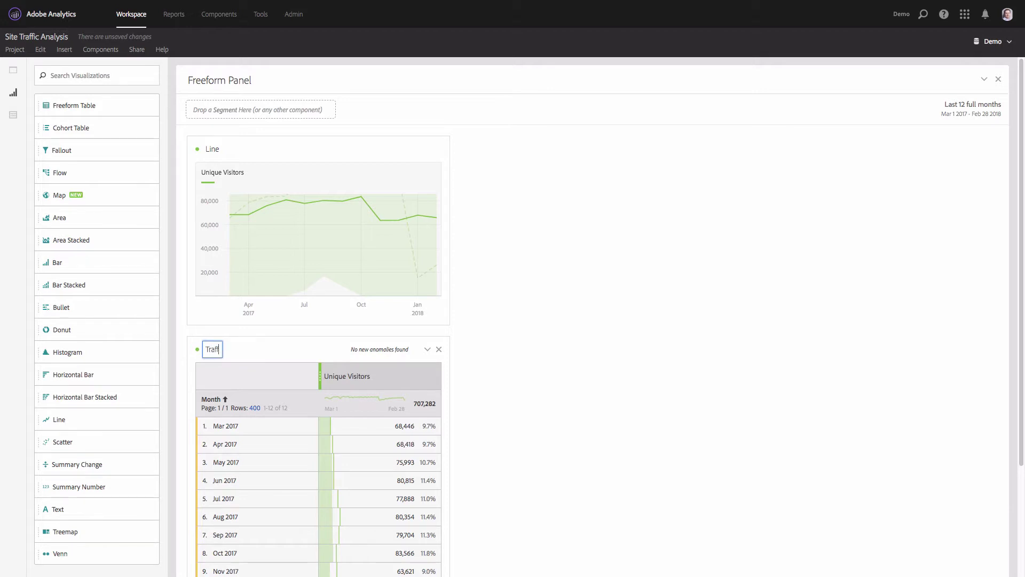
{"action": "type", "text": "ic MoM"}
{"action": "left_click", "coordinate": [213, 149]}
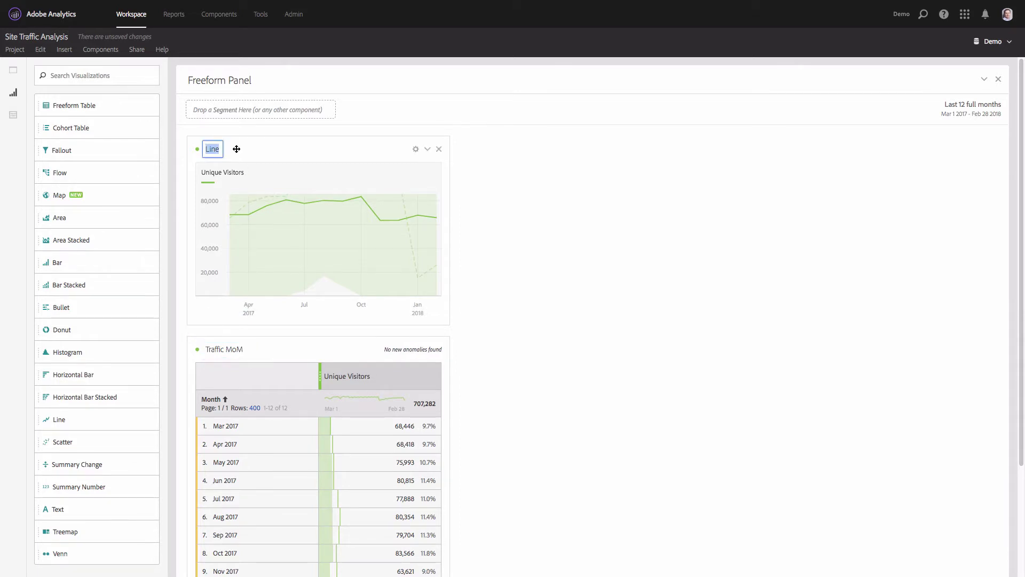
{"action": "type", "text": "Traffic MoM"}
{"action": "key", "text": "Return"}
Step: Hide the legend and the anomalies in the line chart's visualization settings
{"action": "left_click", "coordinate": [415, 151]}
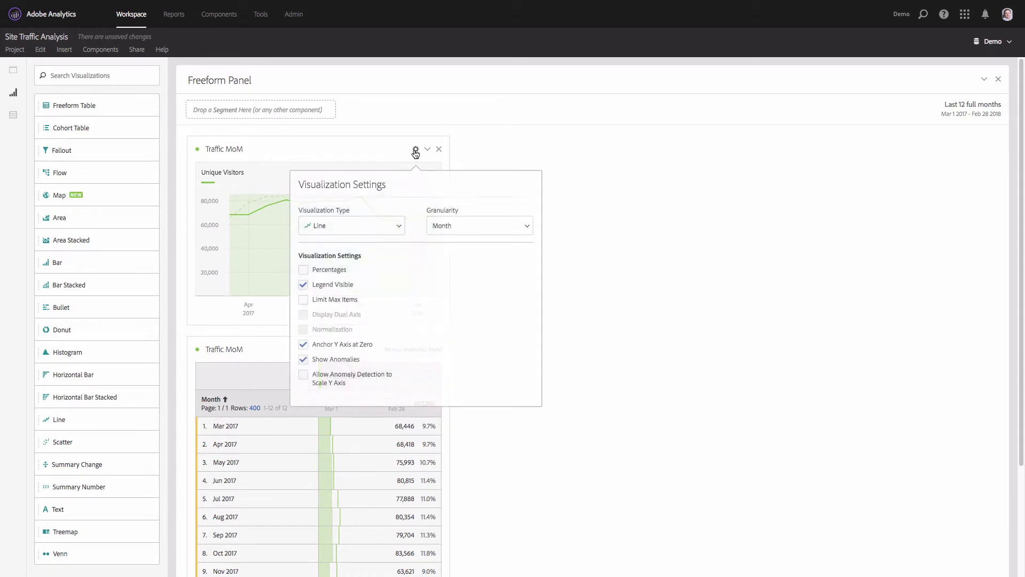
{"action": "left_click", "coordinate": [322, 288]}
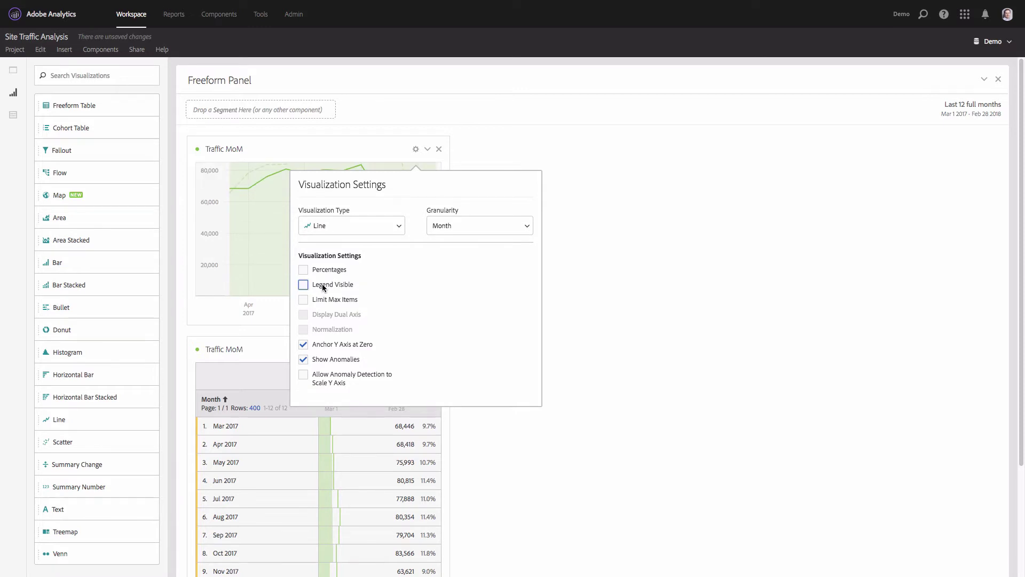
{"action": "left_click", "coordinate": [315, 360]}
{"action": "left_click", "coordinate": [306, 161]}
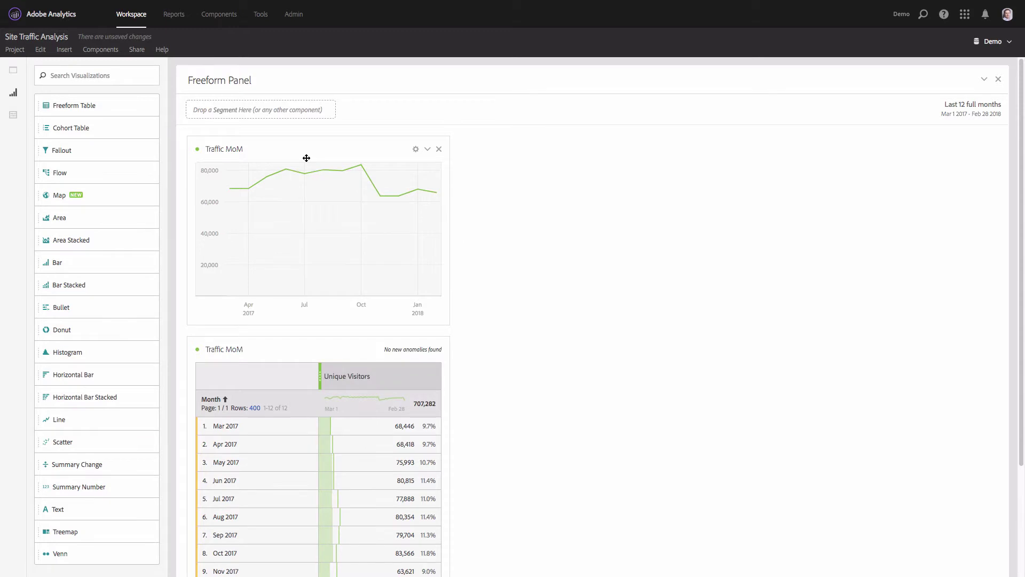
Step: Extend the line chart's title to Traffic MoM, UV
{"action": "left_click", "coordinate": [242, 149]}
{"action": "key", "text": "End"}
{"action": "type", "text": ", UV"}
{"action": "key", "text": "Return"}
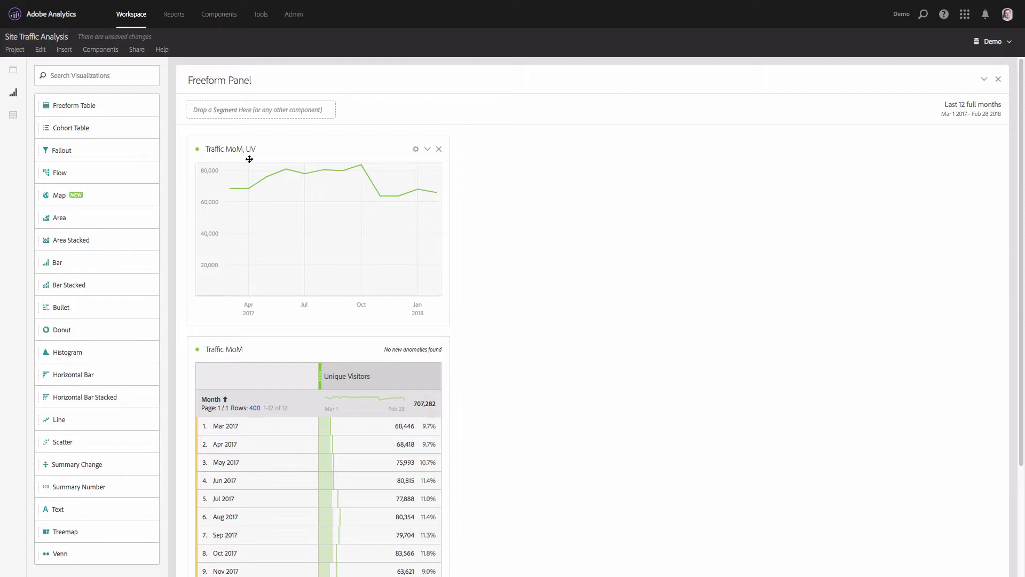
Step: Duplicate the Traffic MoM table and place the copy beside the line chart
{"action": "right_click", "coordinate": [302, 342]}
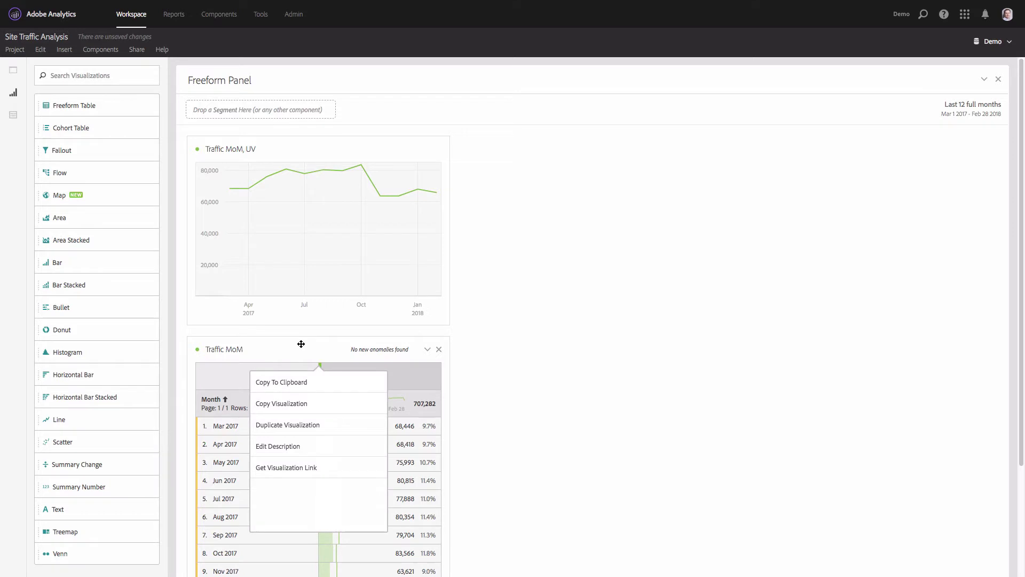
{"action": "left_click", "coordinate": [314, 425]}
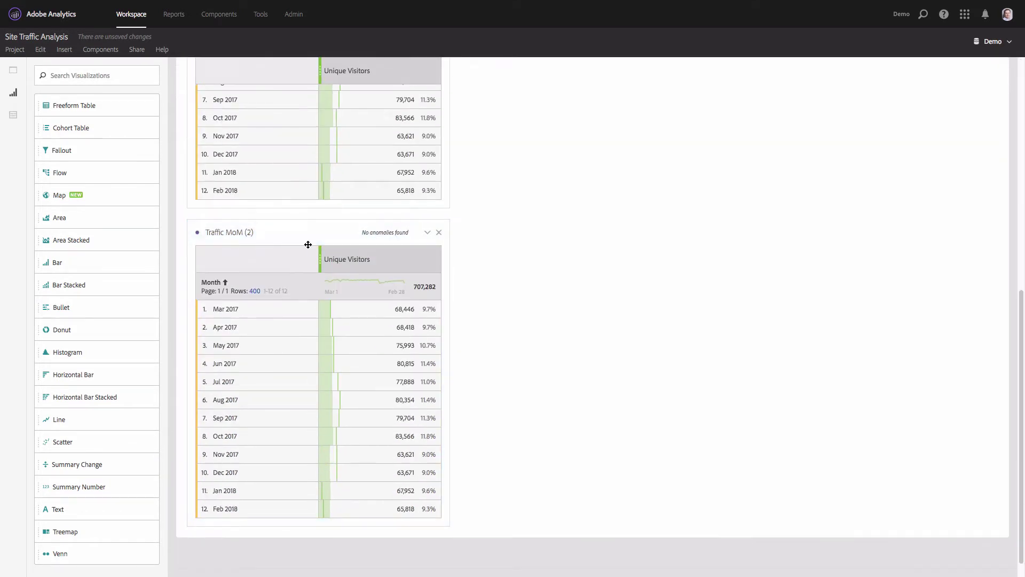
{"action": "left_click_drag", "start_coordinate": [301, 235], "coordinate": [571, 202]}
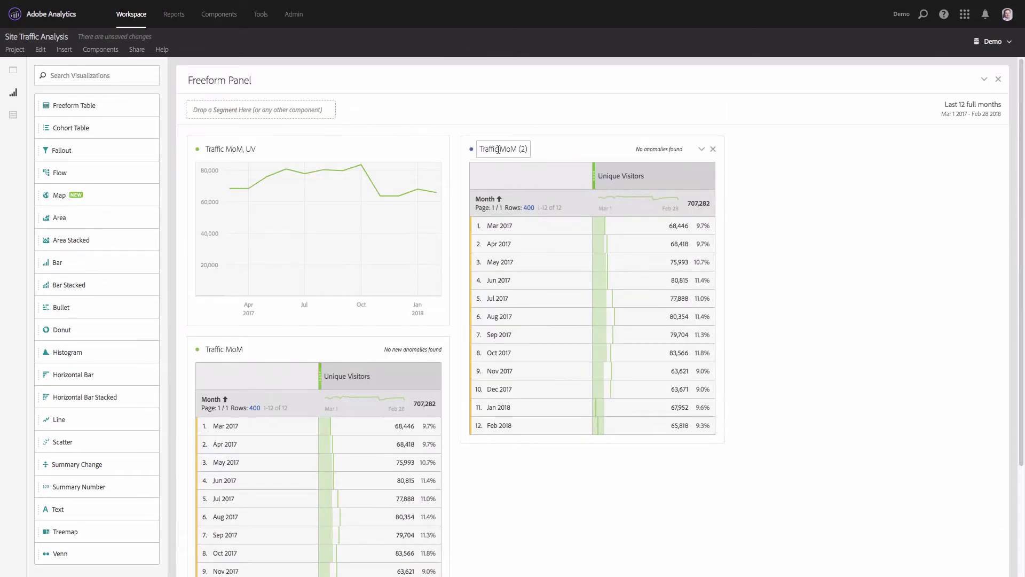
Step: Rename the duplicated table as Traffic MoM, Last 2 full months
{"action": "left_click", "coordinate": [498, 150]}
{"action": "left_click", "coordinate": [500, 149]}
{"action": "left_click_drag", "start_coordinate": [516, 149], "coordinate": [543, 153]}
{"action": "key", "text": "BackSpace"}
{"action": "type", "text": ", Last 2 m"}
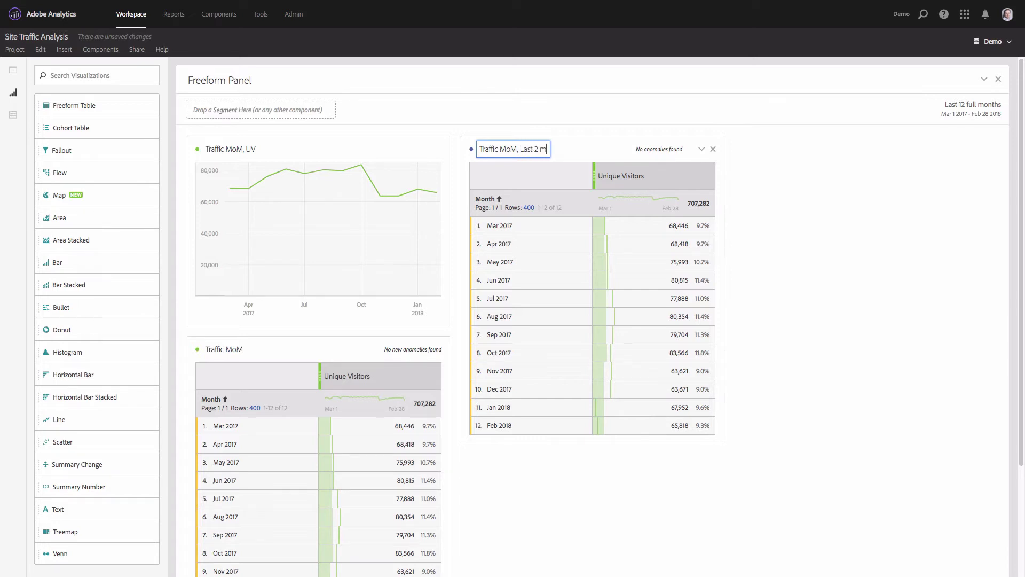
{"action": "type", "text": "onths"}
{"action": "type", "text": " full months"}
{"action": "key", "text": "Return"}
Step: Replace the duplicated table's rows with the individual Month values Jan 2018 and Feb 2018
{"action": "left_click", "coordinate": [14, 116]}
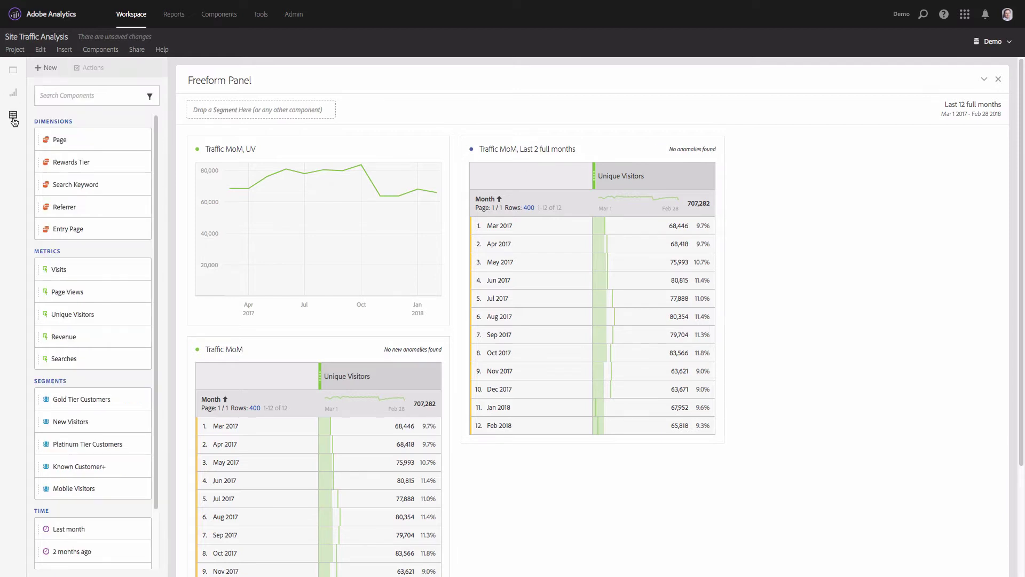
{"action": "left_click", "coordinate": [54, 97]}
{"action": "type", "text": "month"}
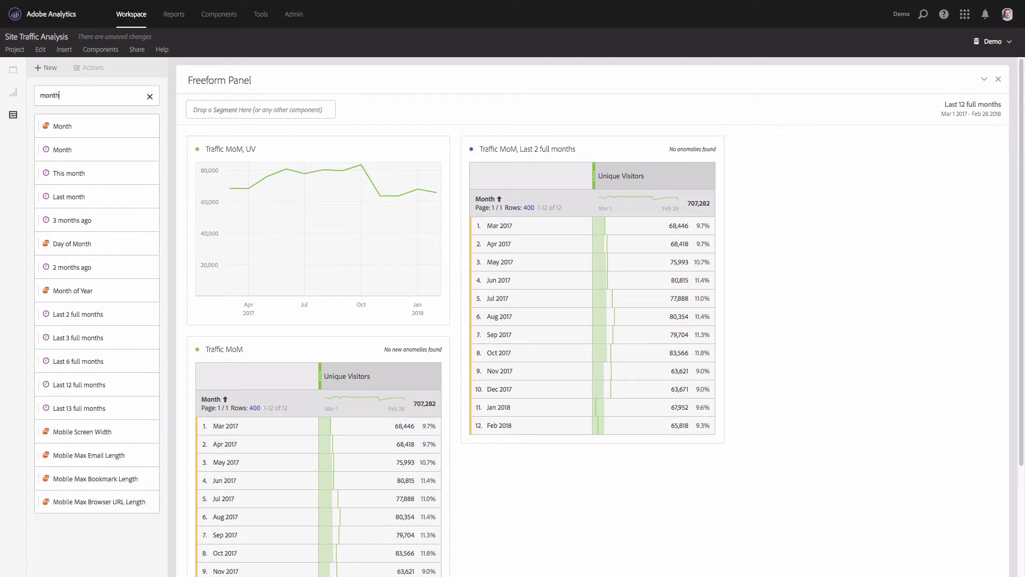
{"action": "left_click", "coordinate": [151, 127]}
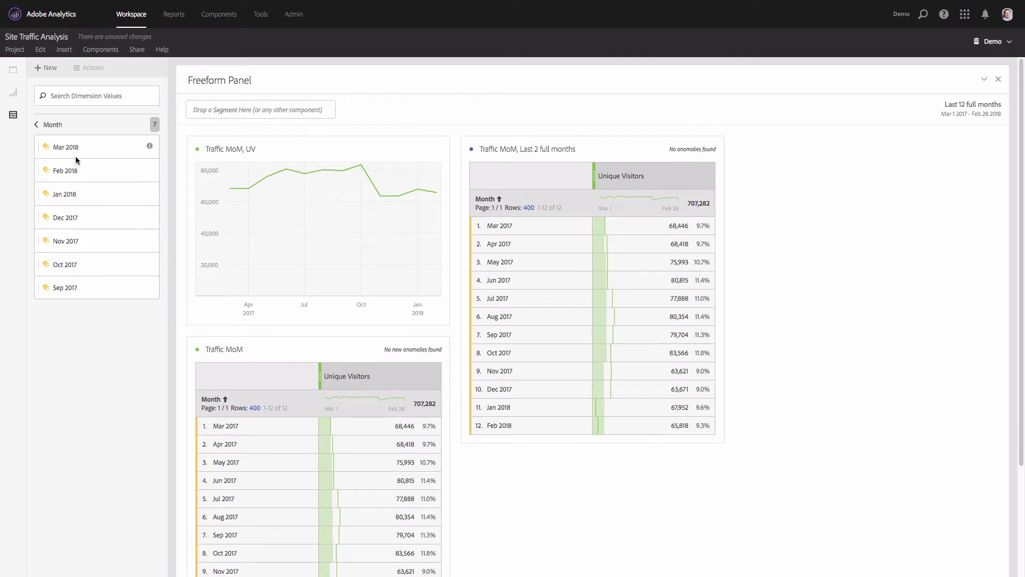
{"action": "left_click", "coordinate": [75, 170]}
{"action": "left_click", "coordinate": [75, 192], "text": "ctrl"}
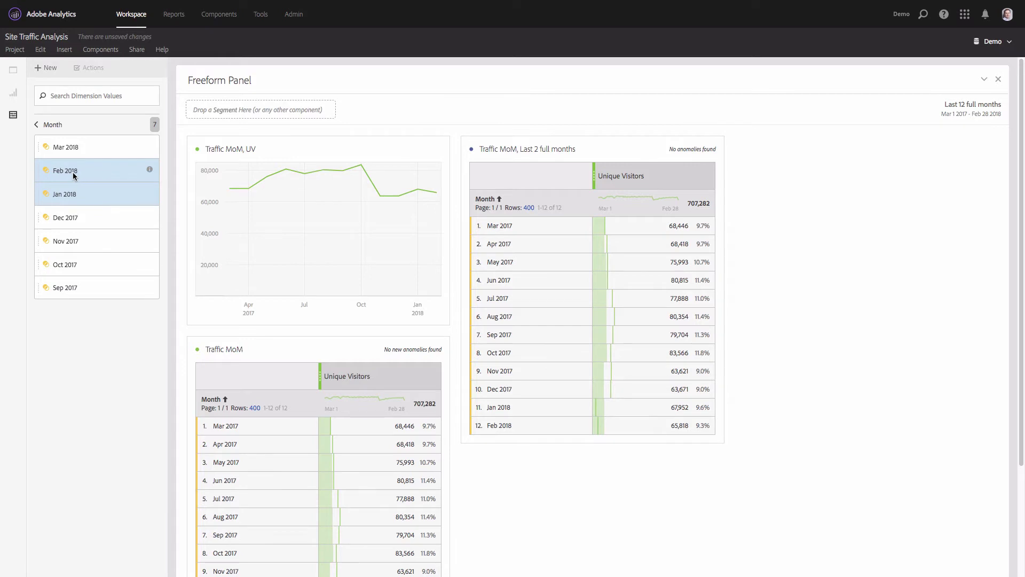
{"action": "left_click_drag", "start_coordinate": [68, 172], "coordinate": [531, 207]}
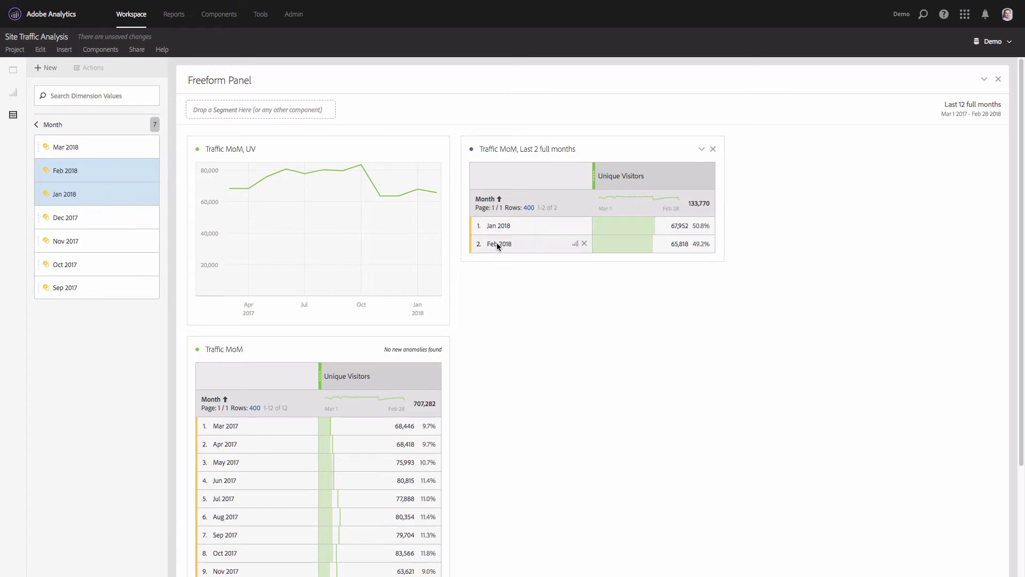
Step: Replace the two fixed month rows in the duplicated table with the complete Month dimension
{"action": "left_click", "coordinate": [50, 126]}
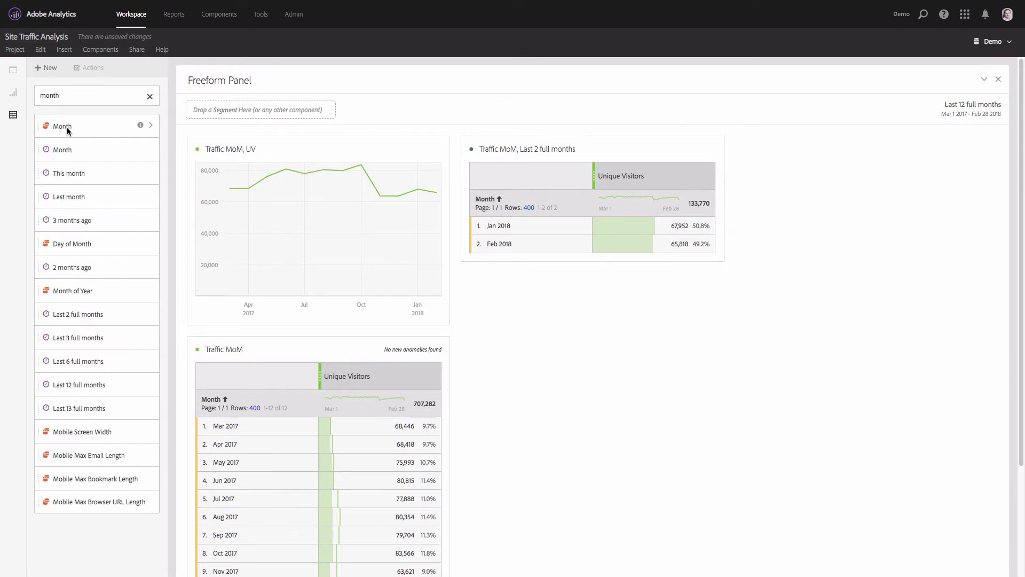
{"action": "left_click_drag", "start_coordinate": [62, 126], "coordinate": [520, 201]}
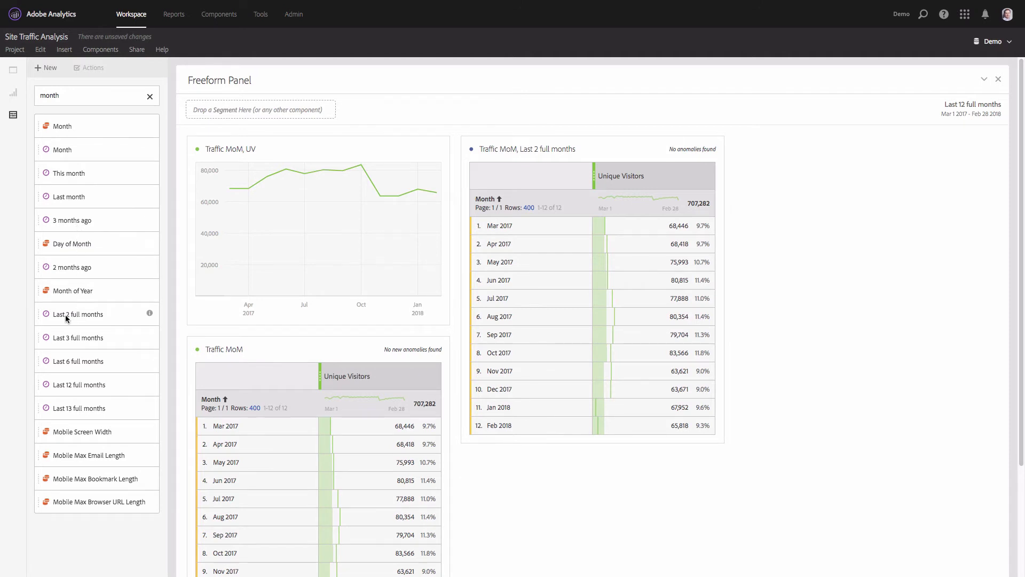
Step: Apply the Last 2 full months date range beneath Unique Visitors in the Traffic MoM, Last 2 full months table
{"action": "left_click_drag", "start_coordinate": [65, 315], "coordinate": [630, 187]}
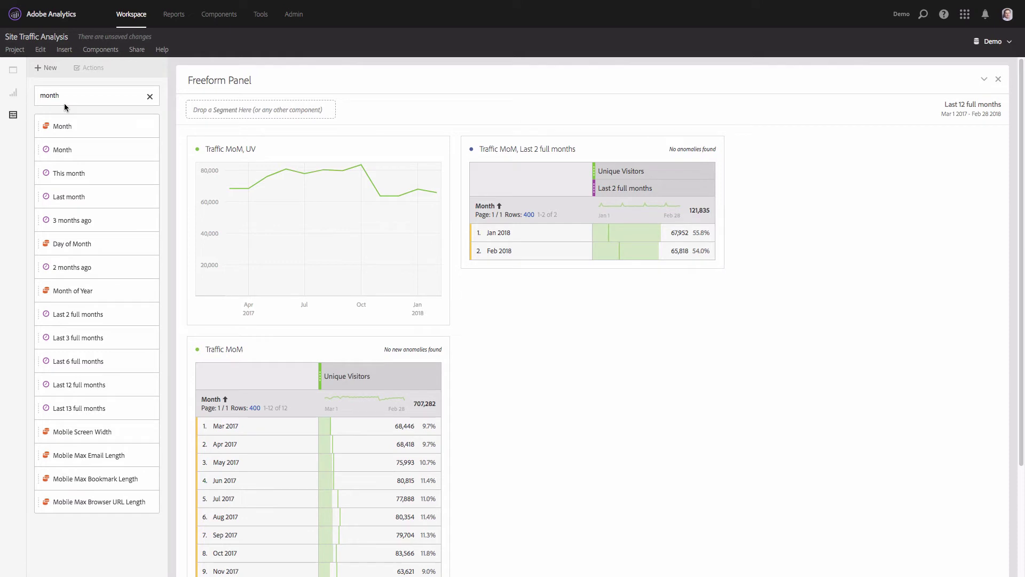
{"action": "left_click", "coordinate": [149, 96]}
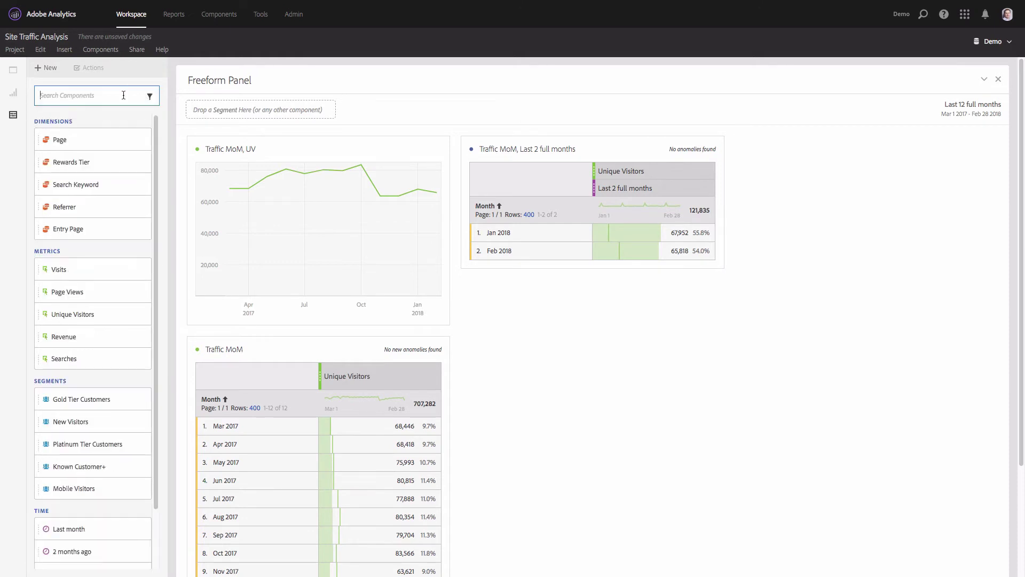
Step: Add a Horizontal Bar visualization of the last-2-months table, place it beside the line chart, and resize it to the table's width
{"action": "left_click", "coordinate": [14, 94]}
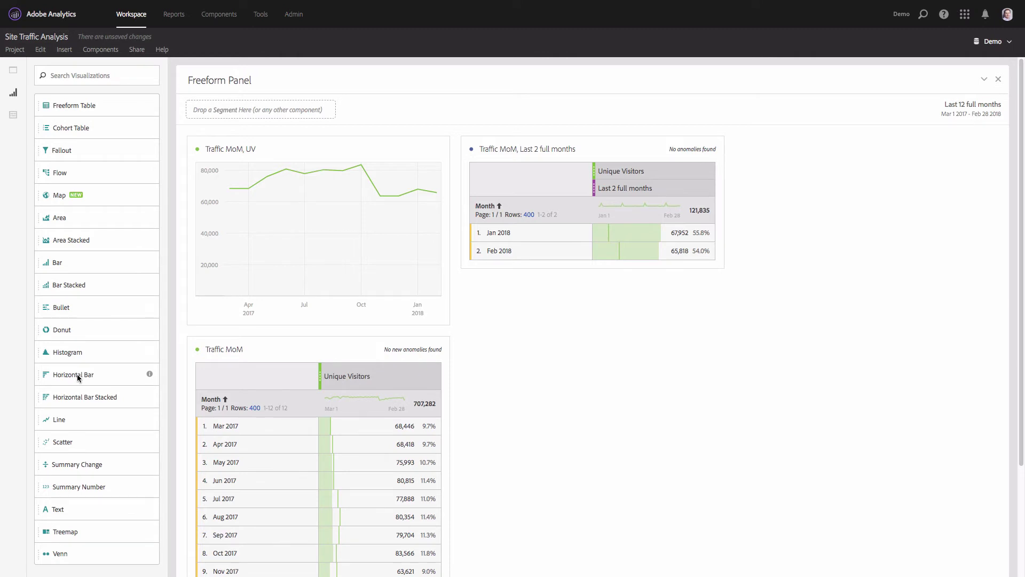
{"action": "left_click_drag", "start_coordinate": [77, 378], "coordinate": [592, 205]}
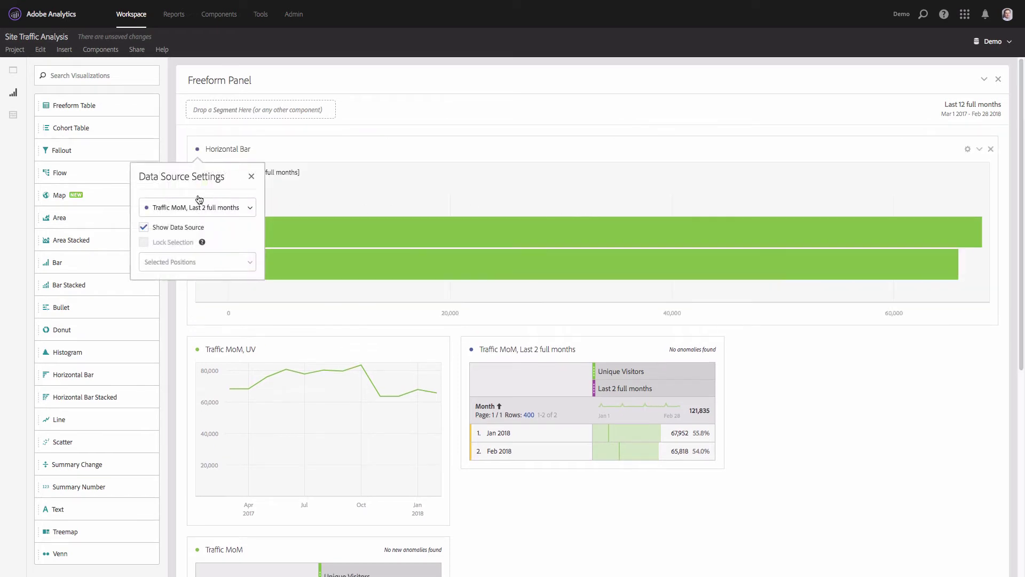
{"action": "left_click", "coordinate": [182, 149]}
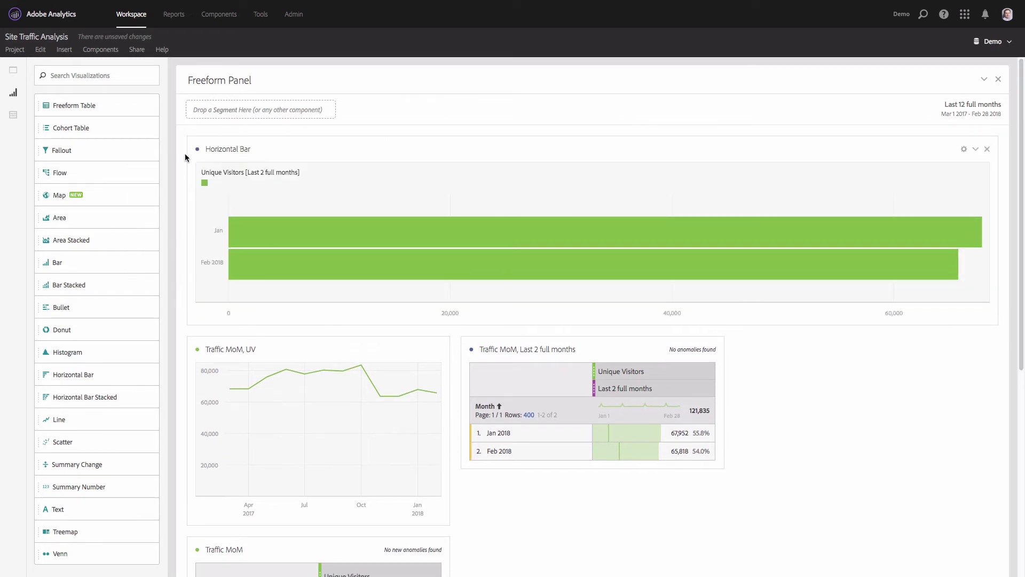
{"action": "left_click_drag", "start_coordinate": [188, 156], "coordinate": [473, 167]}
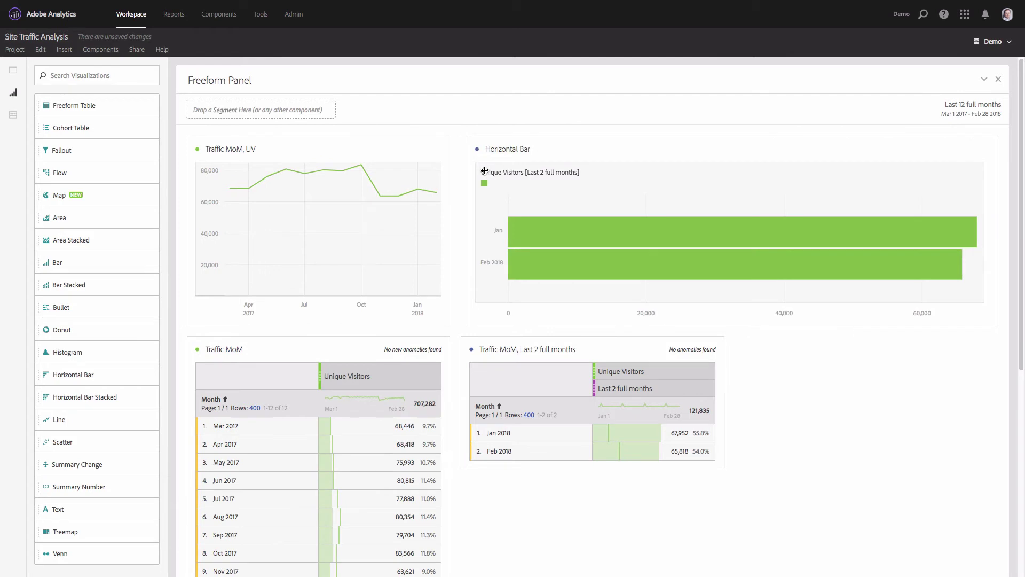
{"action": "left_click_drag", "start_coordinate": [994, 202], "coordinate": [714, 225]}
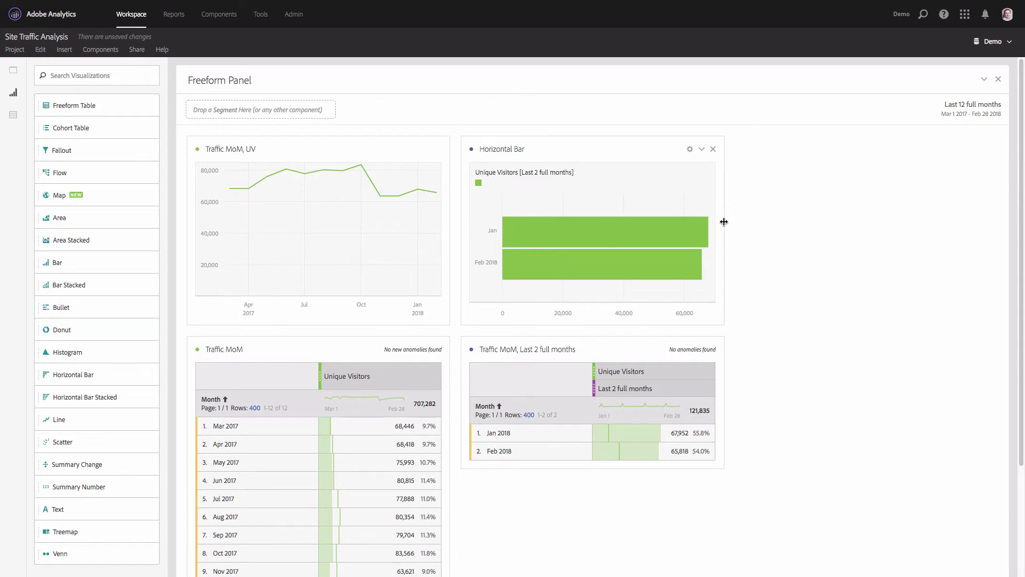
Step: Try a narrower width for the horizontal bar chart and inspect the January 2018 bar
{"action": "left_click_drag", "start_coordinate": [724, 222], "coordinate": [599, 223]}
{"action": "mouse_move", "coordinate": [508, 254]}
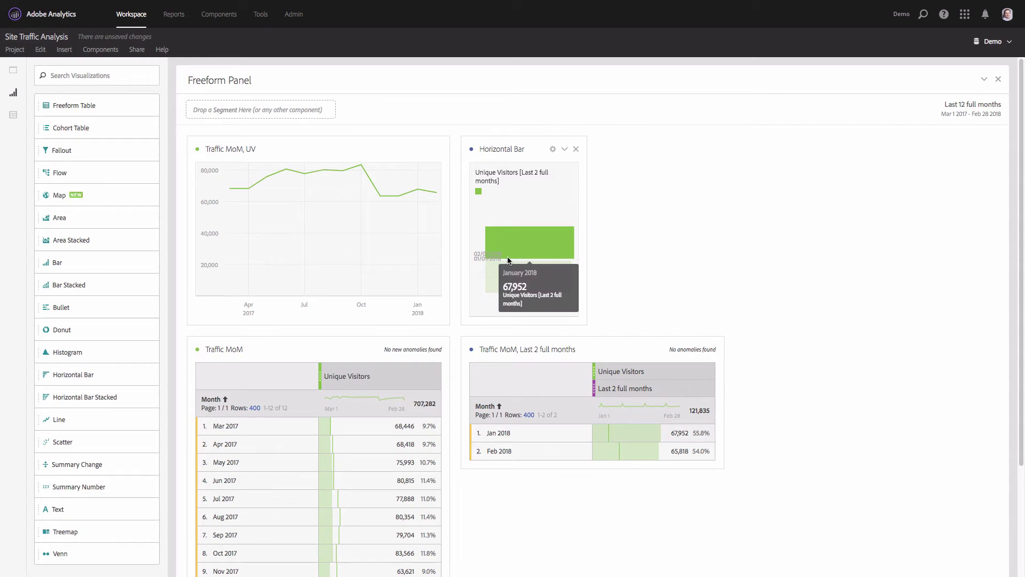
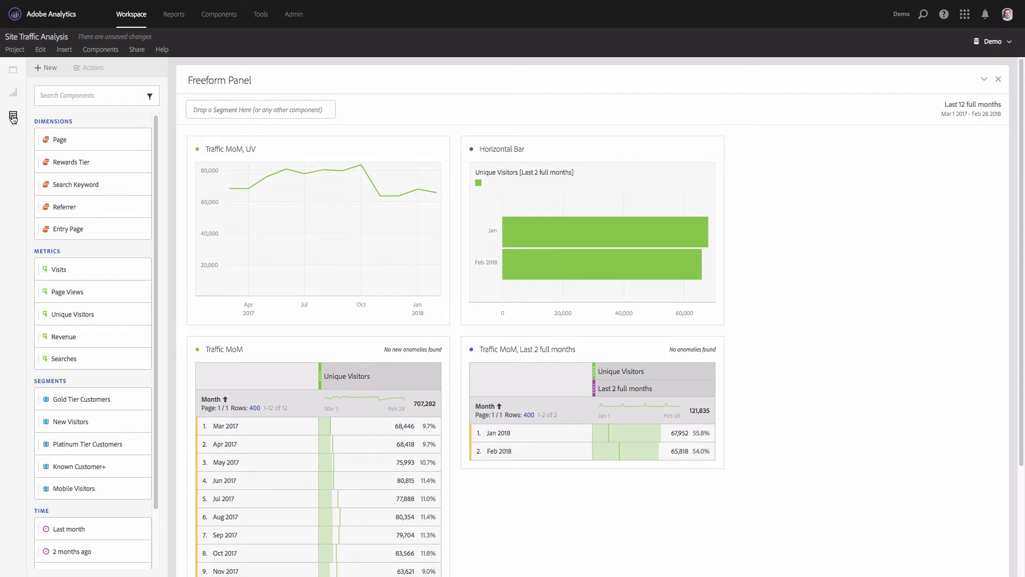
Step: Replace the Last 2 full months date range in the table's Unique Visitors column with Last month
{"action": "left_click", "coordinate": [54, 96]}
{"action": "type", "text": "mot"}
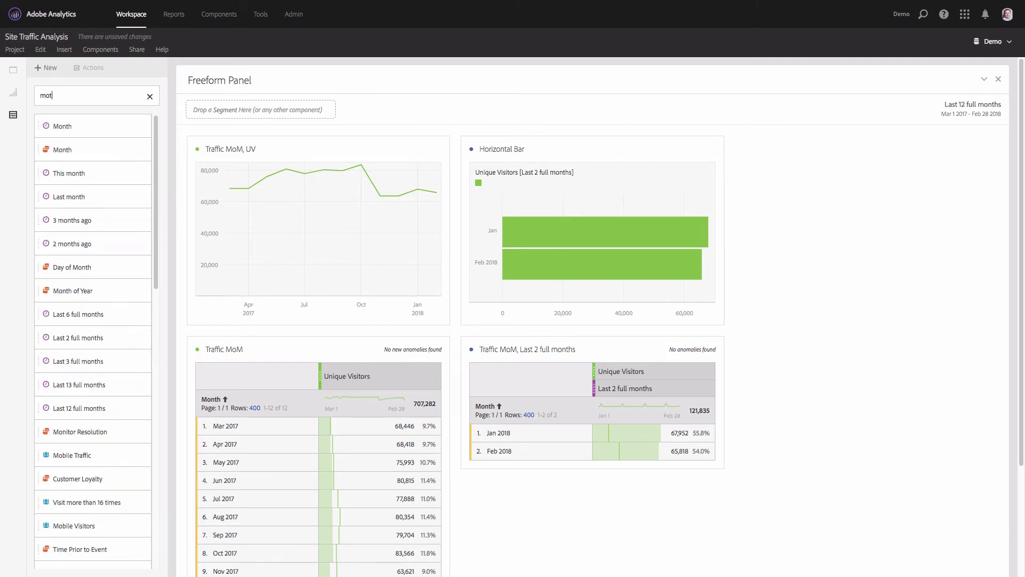
{"action": "key", "text": "BackSpace"}
{"action": "type", "text": "nth"}
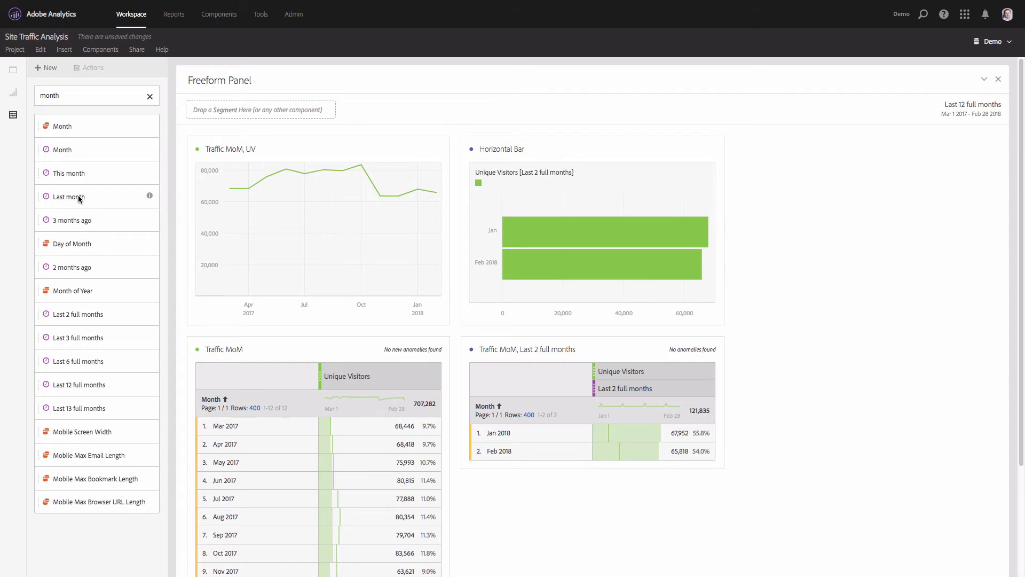
{"action": "left_click_drag", "start_coordinate": [75, 196], "coordinate": [652, 381]}
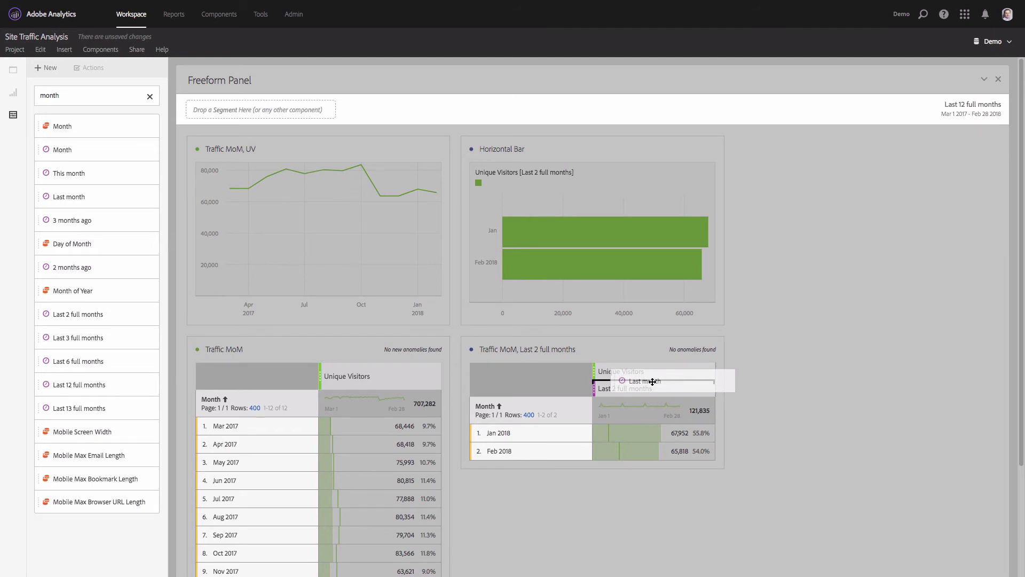
{"action": "left_click_drag", "start_coordinate": [652, 382], "coordinate": [629, 388]}
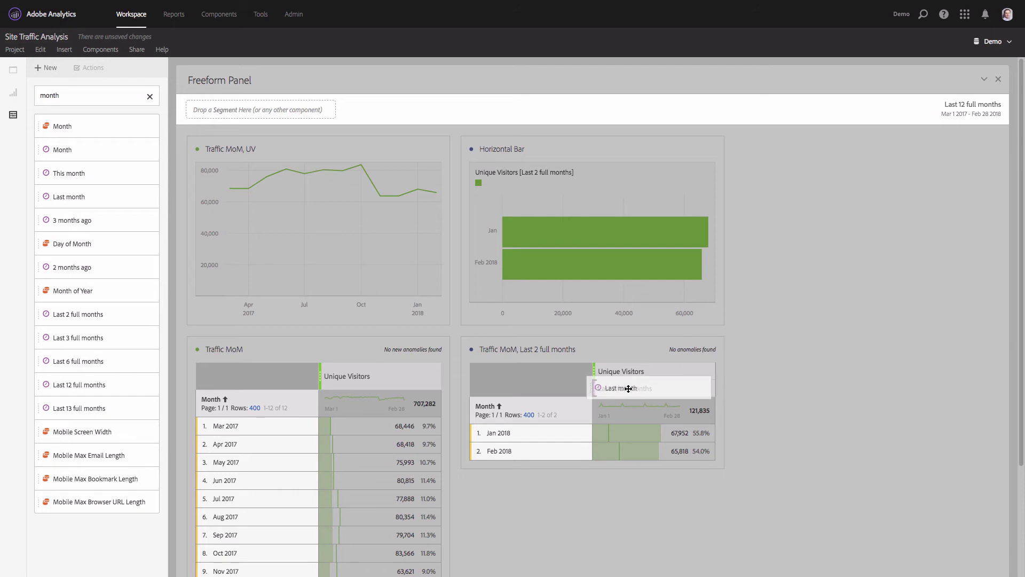
{"action": "left_click_drag", "start_coordinate": [629, 388], "coordinate": [662, 388]}
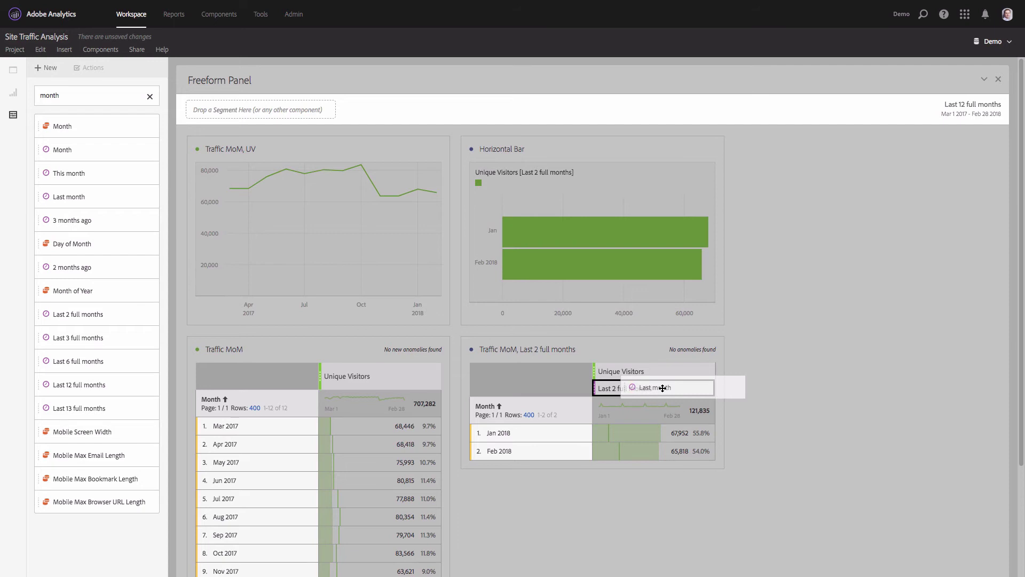
{"action": "left_click_drag", "start_coordinate": [662, 388], "coordinate": [661, 387]}
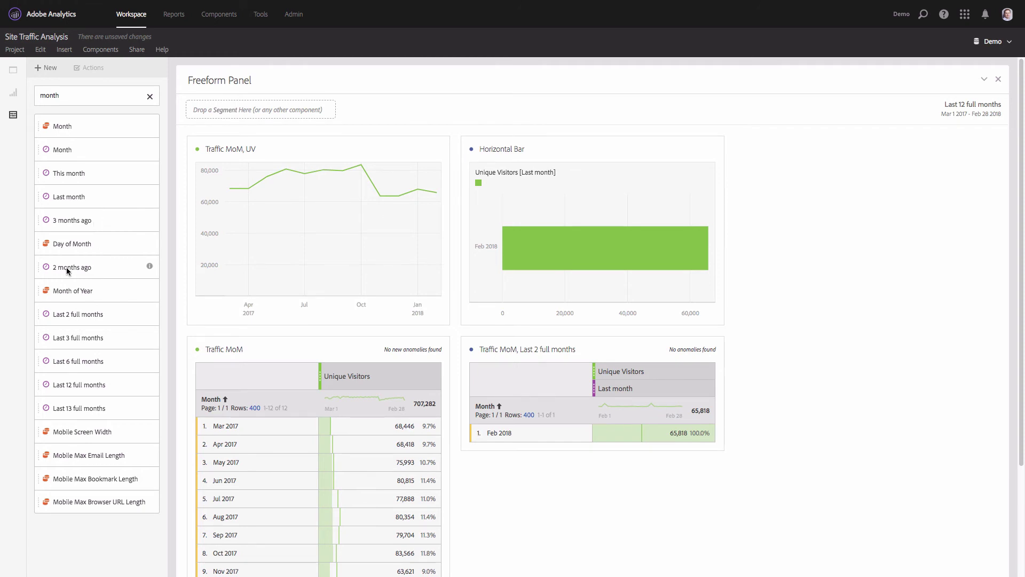
Step: Add the 2 months ago date range as a column before Last month under Unique Visitors
{"action": "left_click_drag", "start_coordinate": [66, 267], "coordinate": [609, 383]}
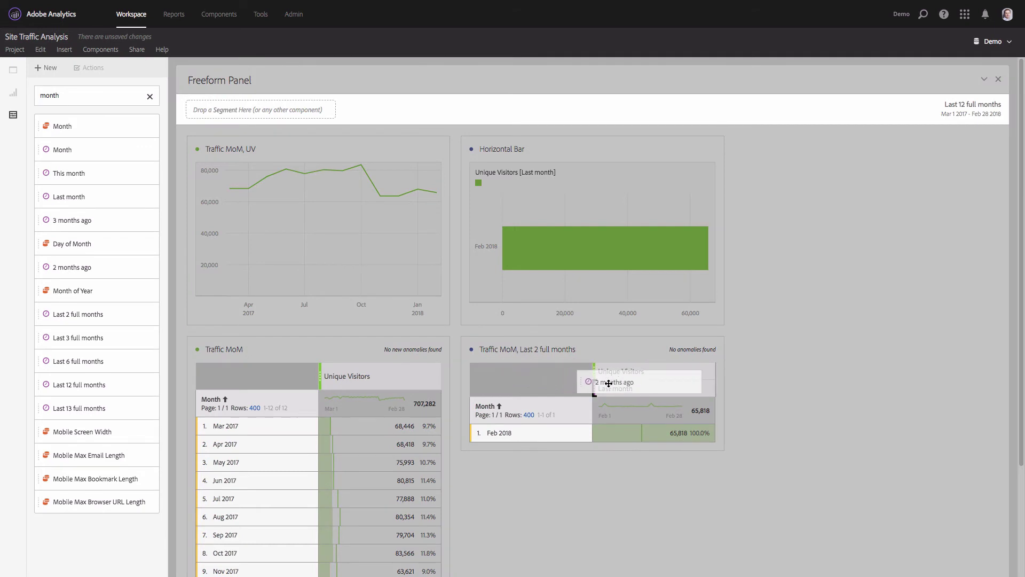
{"action": "left_click_drag", "start_coordinate": [609, 383], "coordinate": [609, 384]}
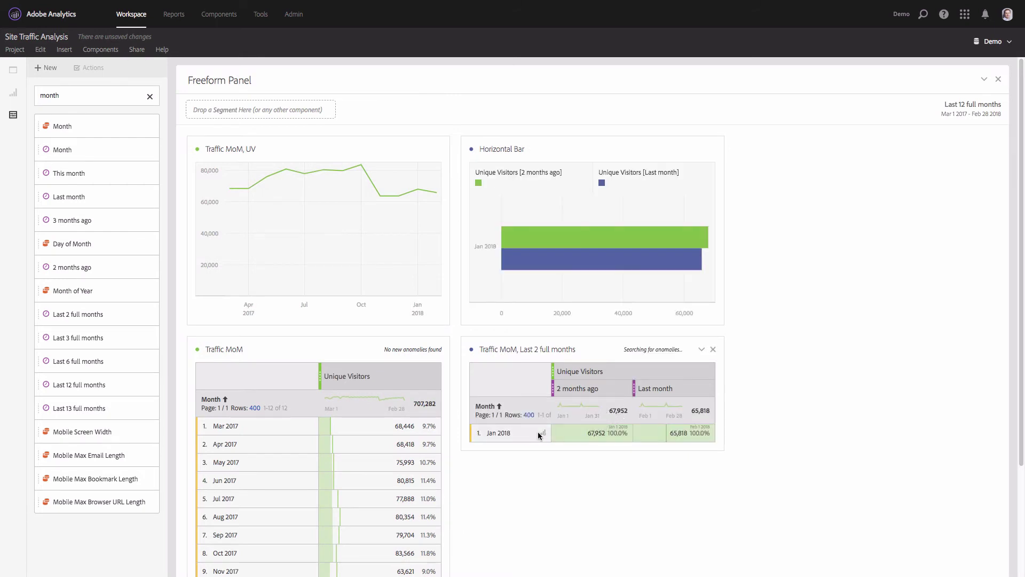
{"action": "mouse_move", "coordinate": [584, 392]}
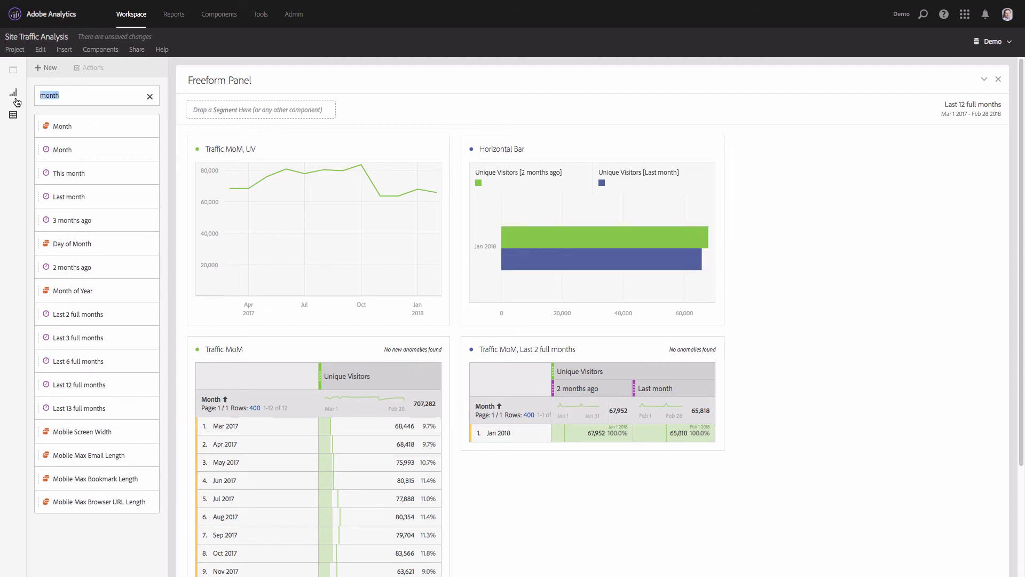
Step: Replace the Month rows in the Traffic MoM, Last 2 full months table with the All Visits segment
{"action": "type", "text": "all"}
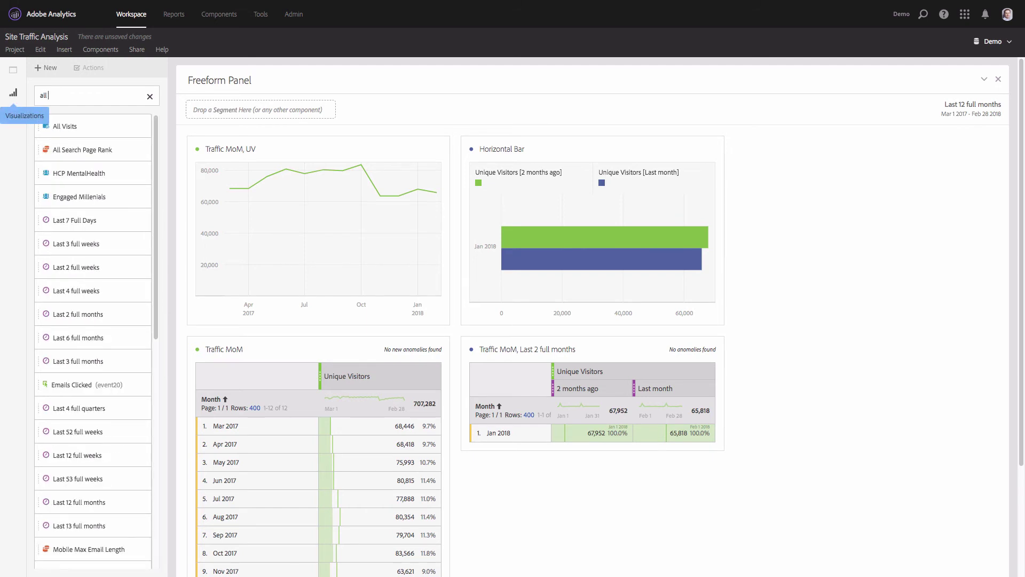
{"action": "type", "text": " visi"}
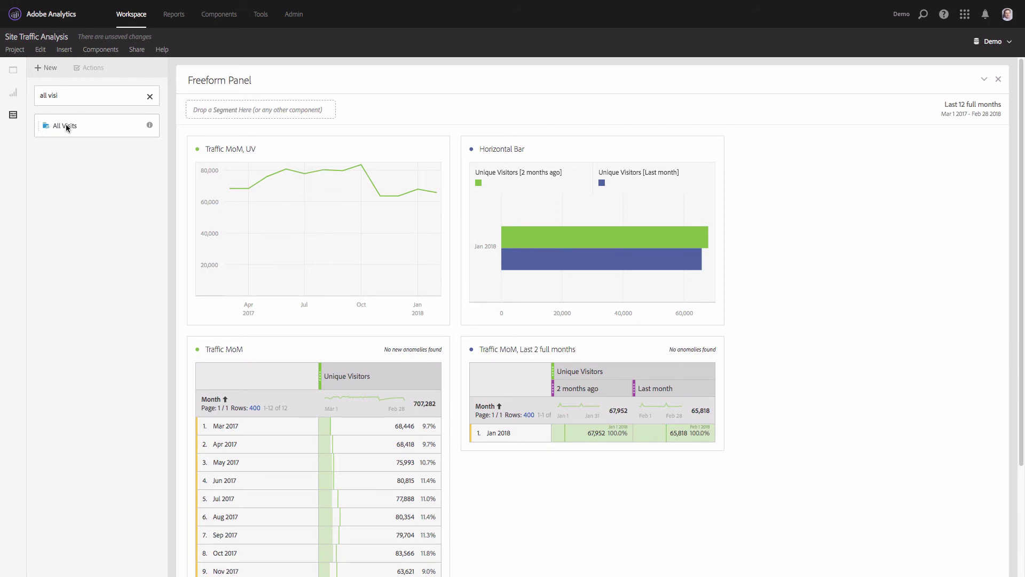
{"action": "left_click_drag", "start_coordinate": [66, 126], "coordinate": [505, 408]}
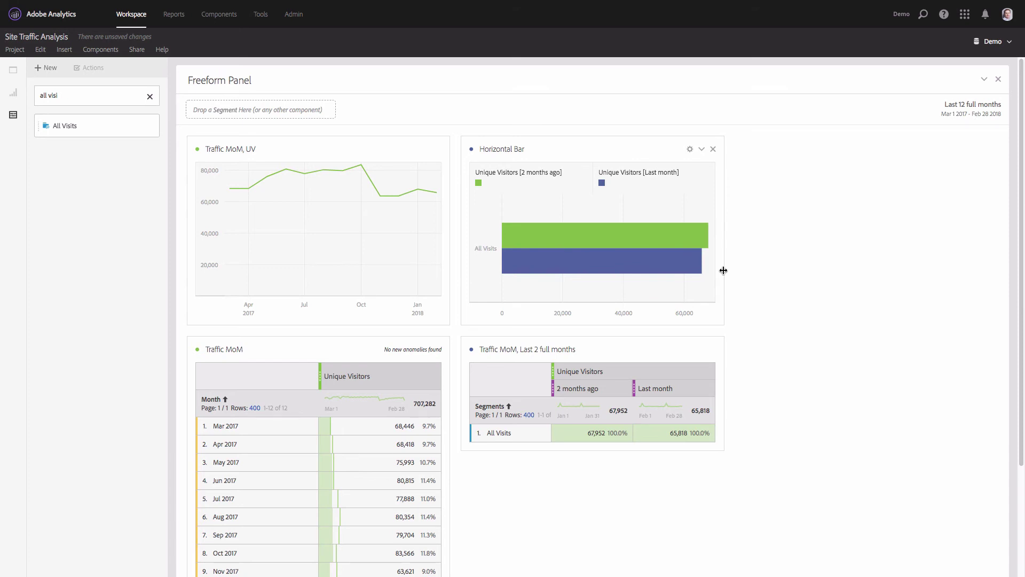
Step: Try a narrower horizontal bar chart, inspect the values of both bars, and restore the chart's width
{"action": "left_click_drag", "start_coordinate": [722, 270], "coordinate": [614, 249]}
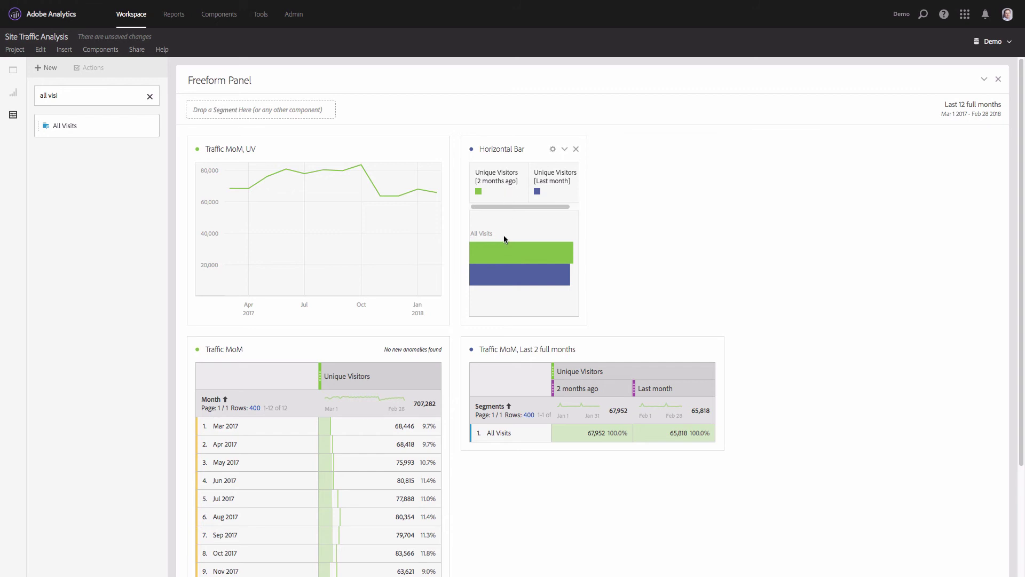
{"action": "mouse_move", "coordinate": [503, 250]}
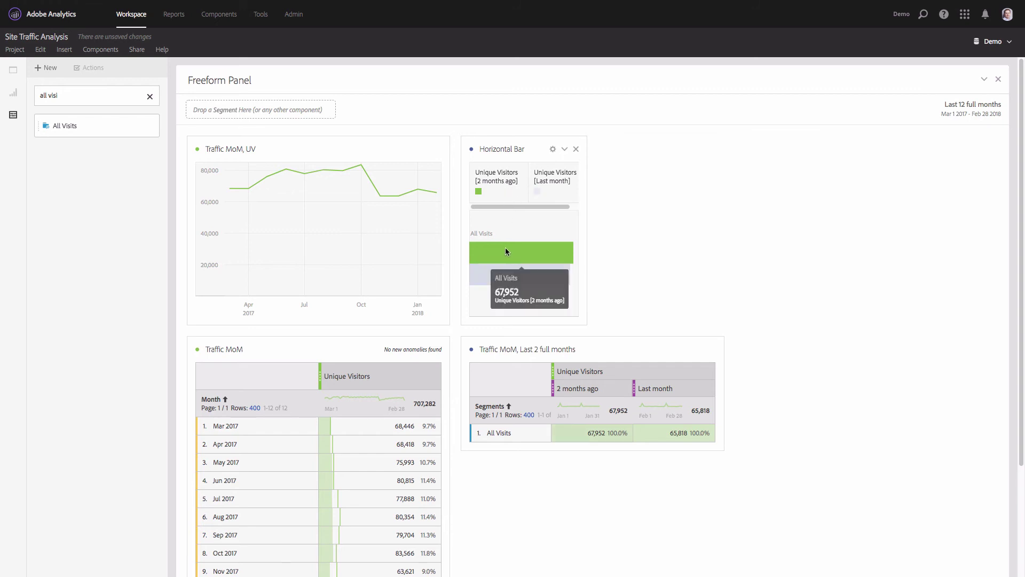
{"action": "mouse_move", "coordinate": [490, 273]}
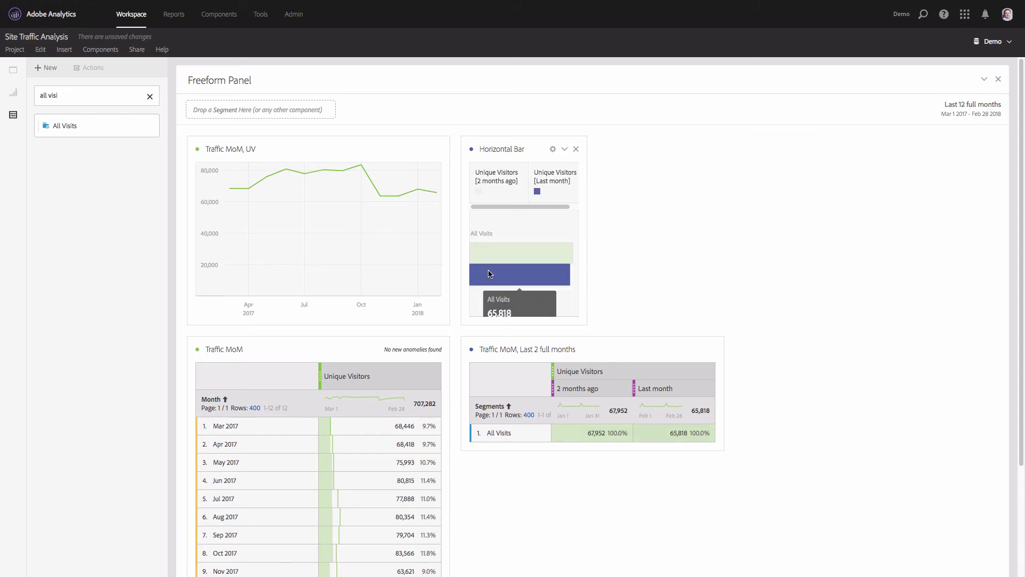
{"action": "left_click_drag", "start_coordinate": [587, 264], "coordinate": [712, 264]}
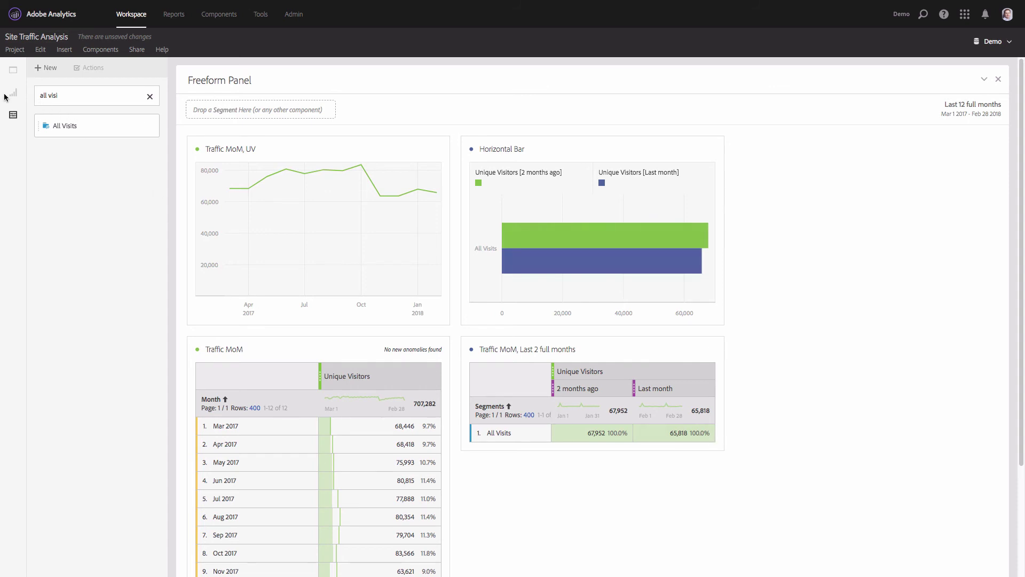
Step: Add a Summary Change visualization in the empty space beside the horizontal bar chart
{"action": "left_click", "coordinate": [149, 96]}
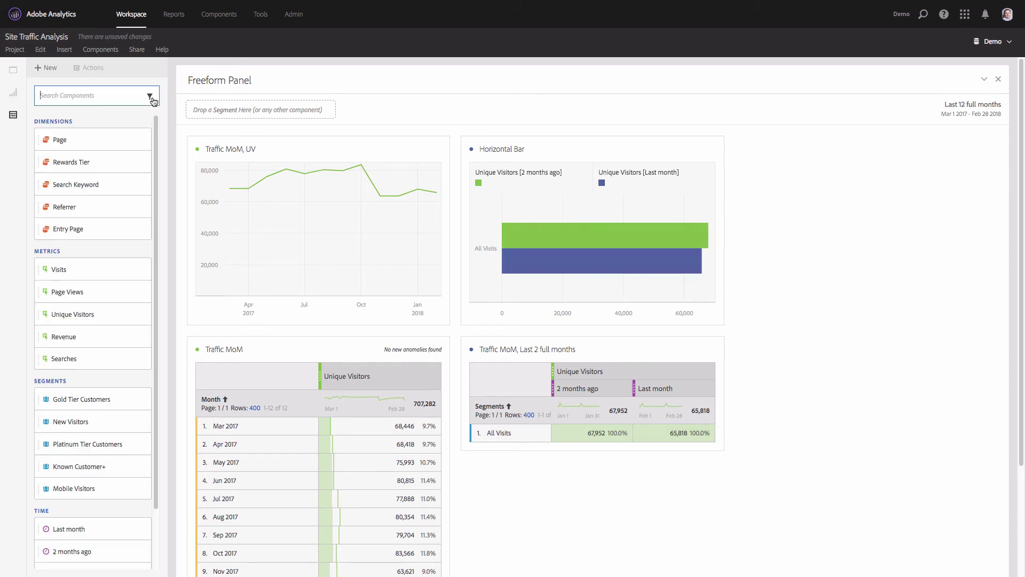
{"action": "left_click", "coordinate": [13, 94]}
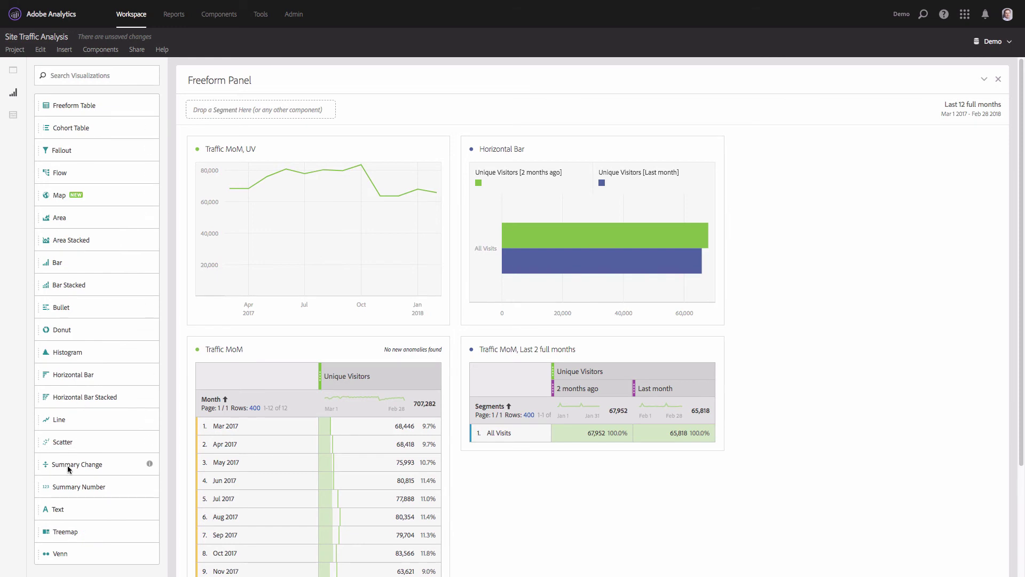
{"action": "left_click_drag", "start_coordinate": [68, 465], "coordinate": [833, 226]}
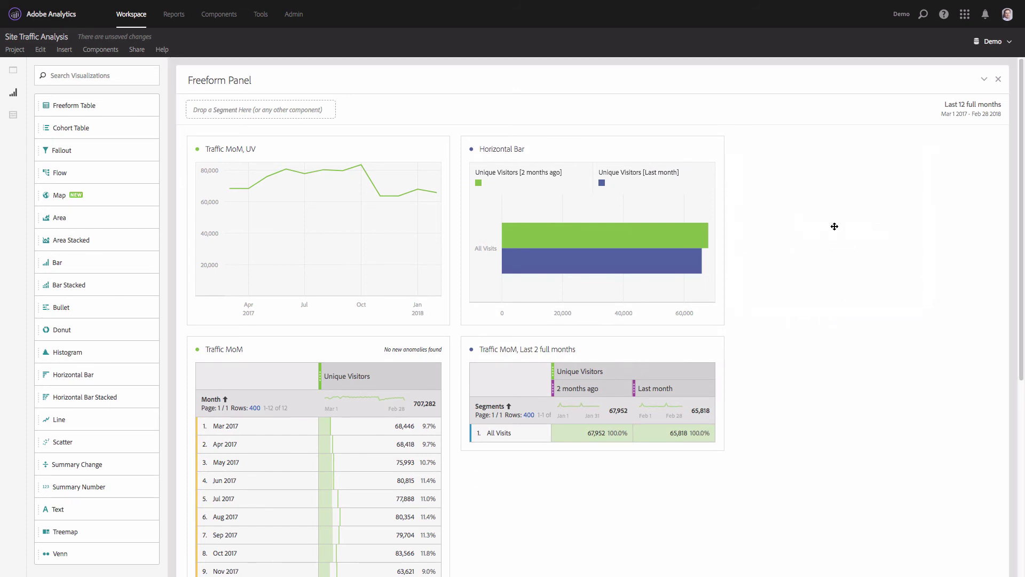
{"action": "left_click", "coordinate": [814, 389]}
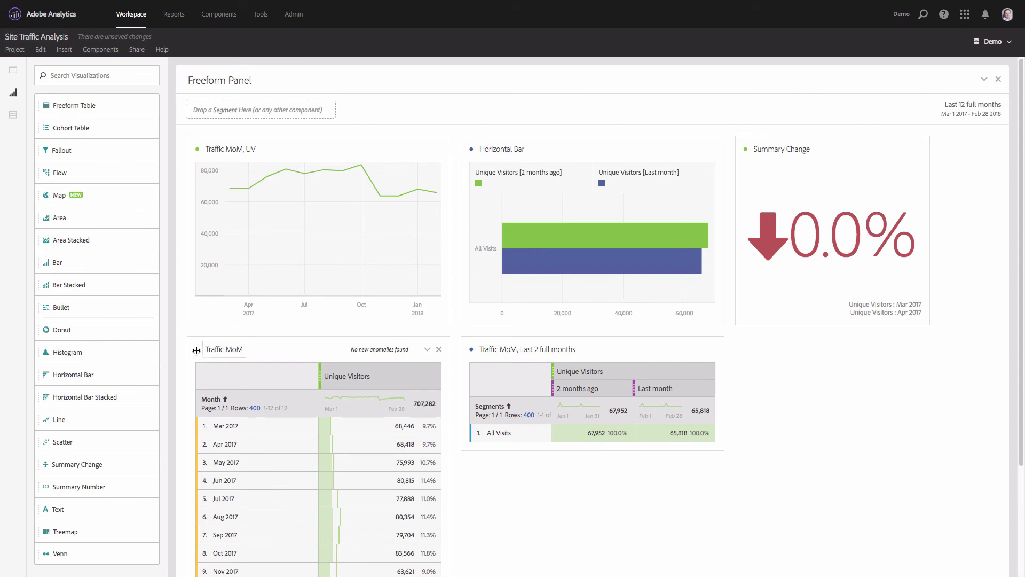
Step: Set the Summary Change visualization's data source to Traffic MoM, Last 2 full months
{"action": "left_click", "coordinate": [746, 152]}
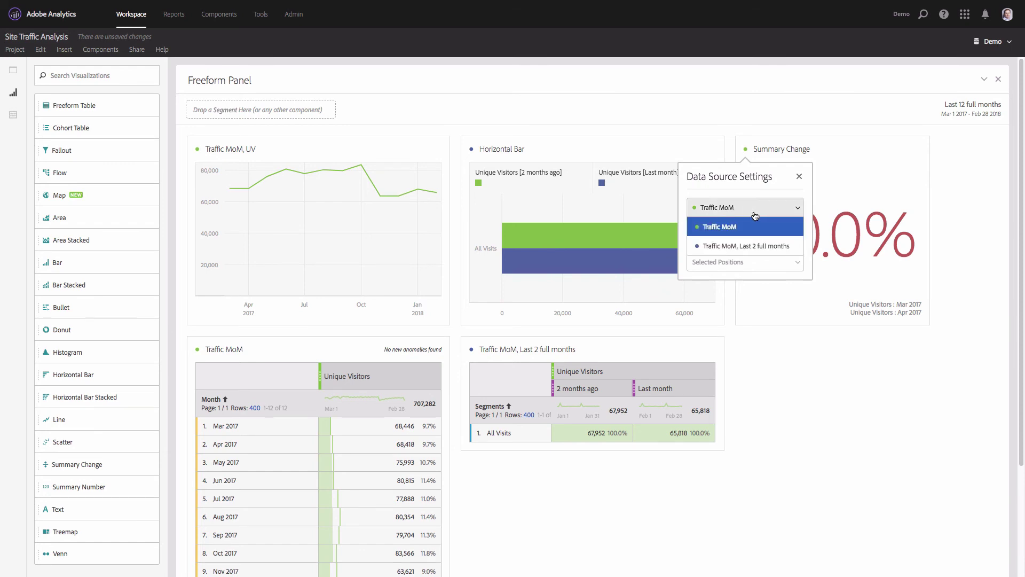
{"action": "left_click", "coordinate": [752, 247]}
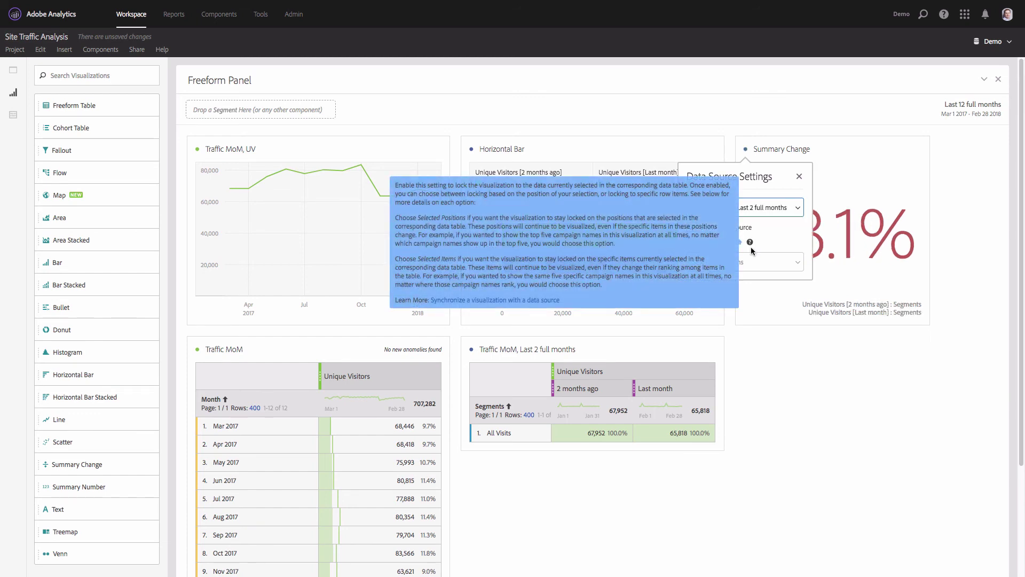
{"action": "left_click", "coordinate": [800, 177]}
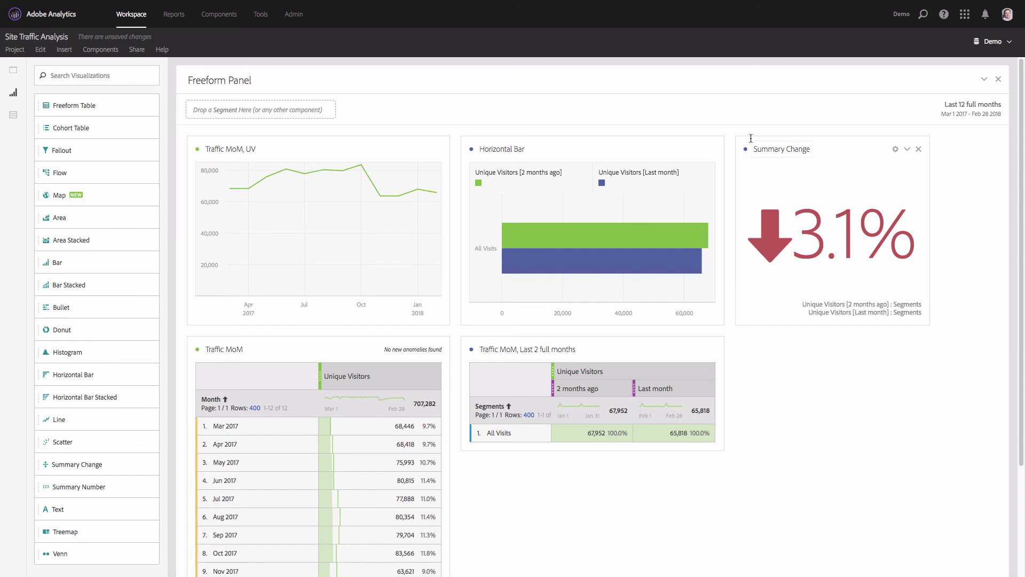
Step: Rename the horizontal bar visualization as "Last 2 months Traffic Comparison"
{"action": "left_click", "coordinate": [516, 149]}
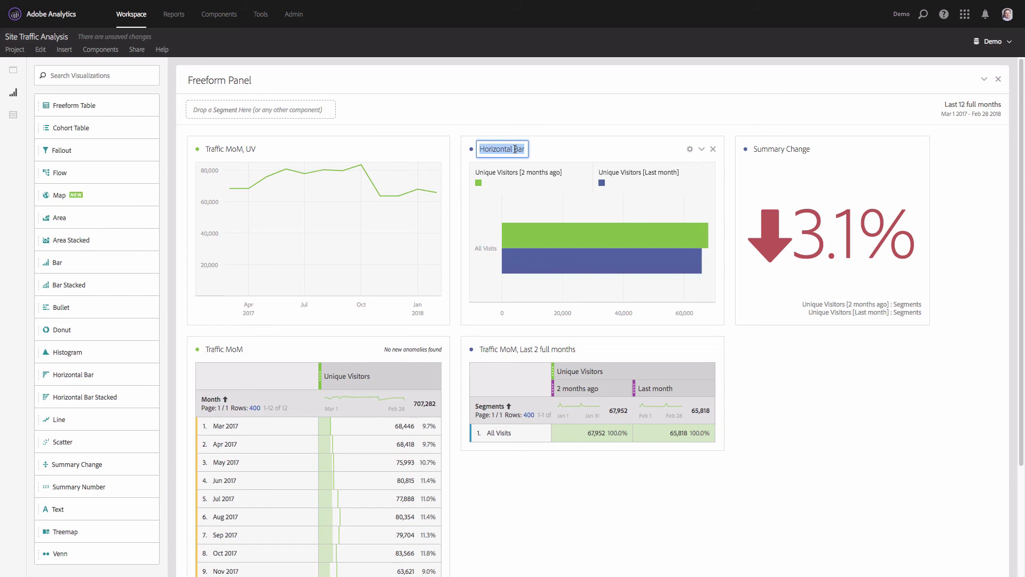
{"action": "type", "text": "Last"}
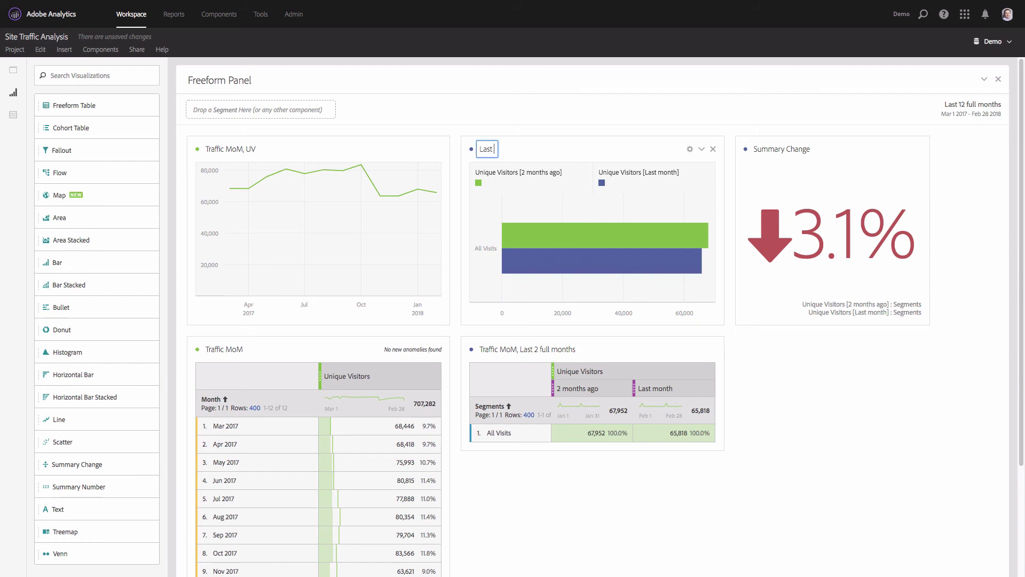
{"action": "type", "text": " 2 months Traffic Compa"}
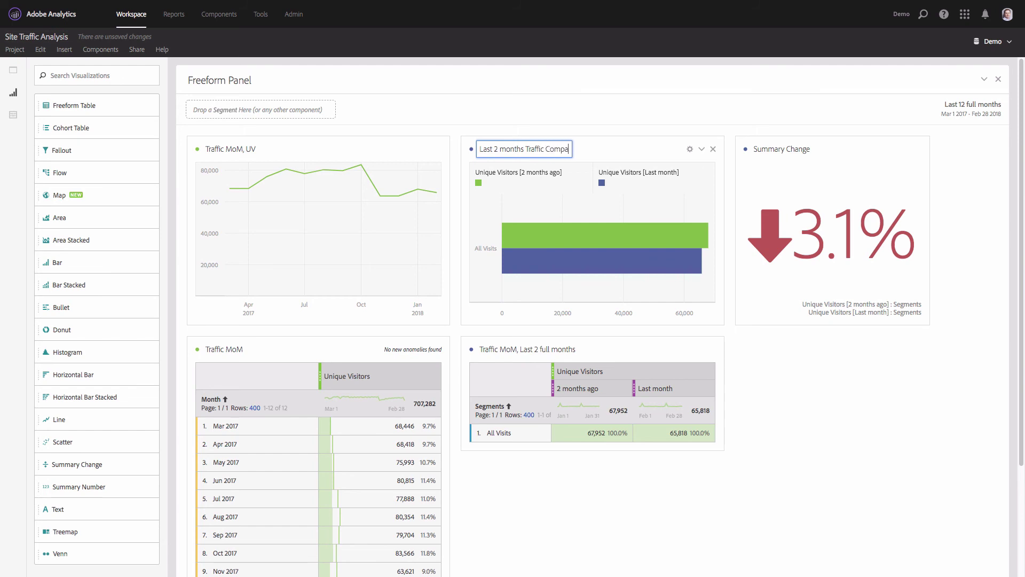
{"action": "type", "text": "rison"}
Step: Rename the Summary Change visualization as "Traffic Change, Last 2 months"
{"action": "left_click", "coordinate": [773, 150]}
{"action": "type", "text": "T"}
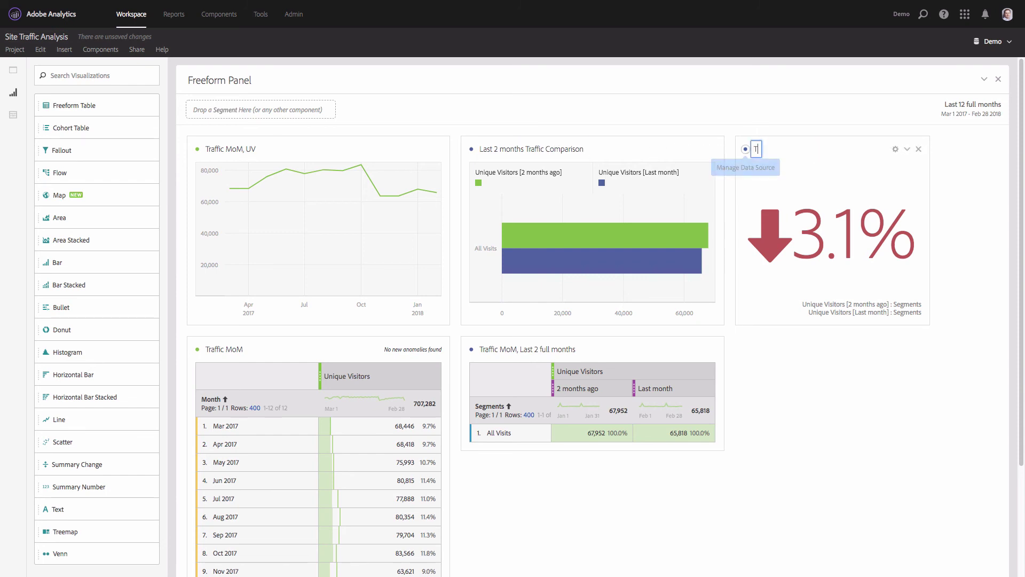
{"action": "type", "text": "raffic "}
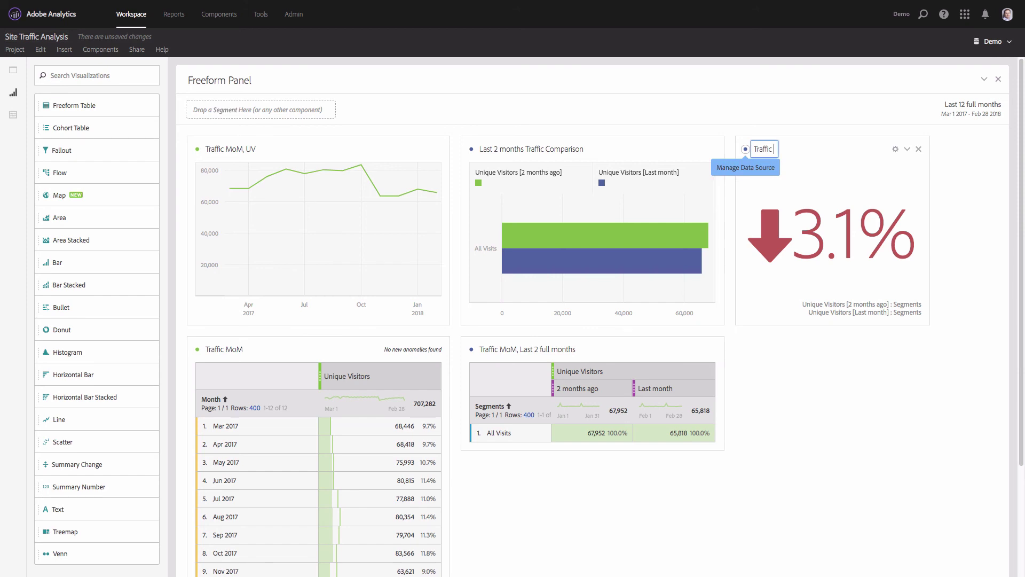
{"action": "type", "text": "Change, Last 2 months"}
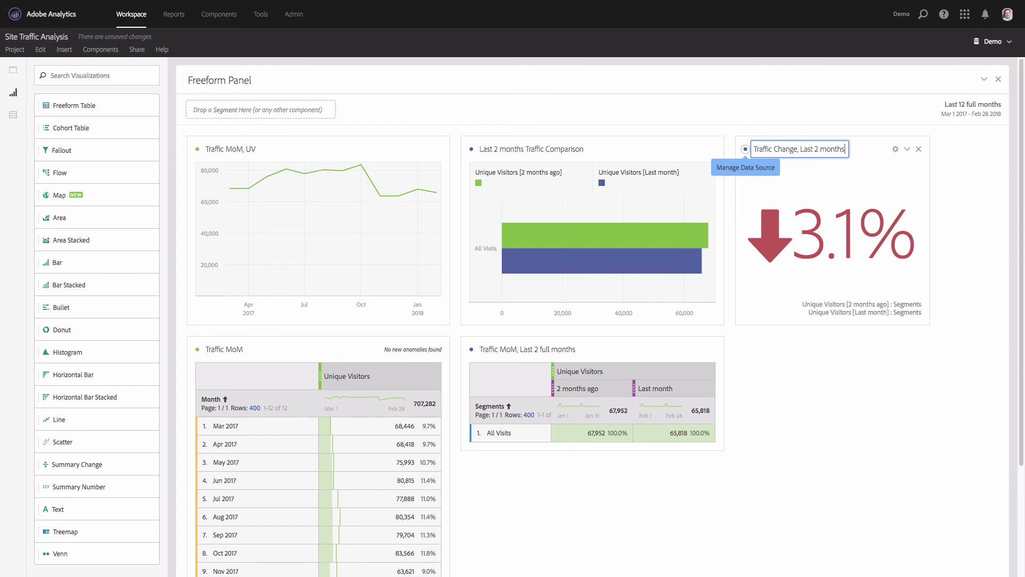
{"action": "left_click", "coordinate": [978, 224]}
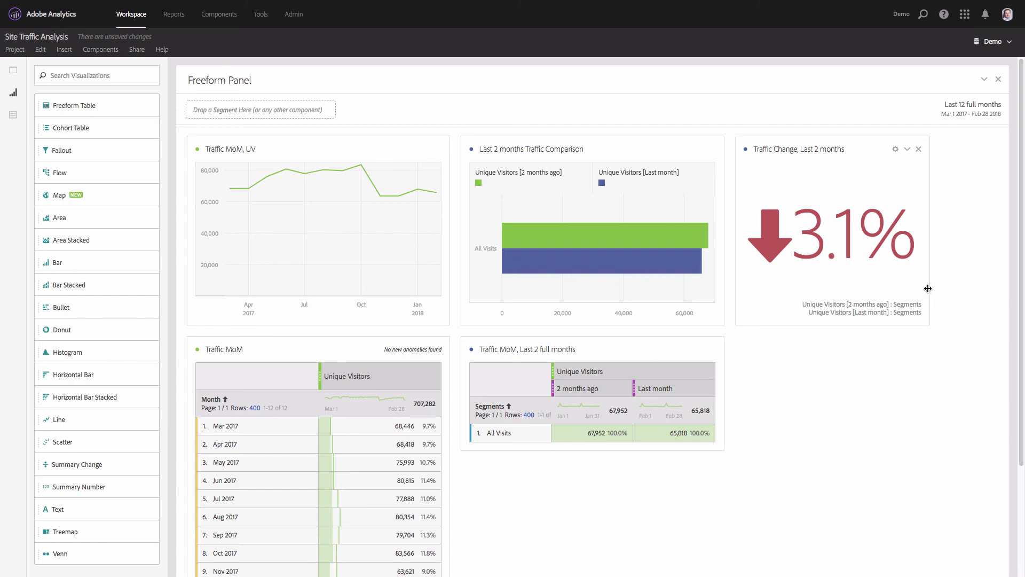
Step: Rename the Freeform Panel as "Site Traffic Overview"
{"action": "left_click", "coordinate": [249, 82]}
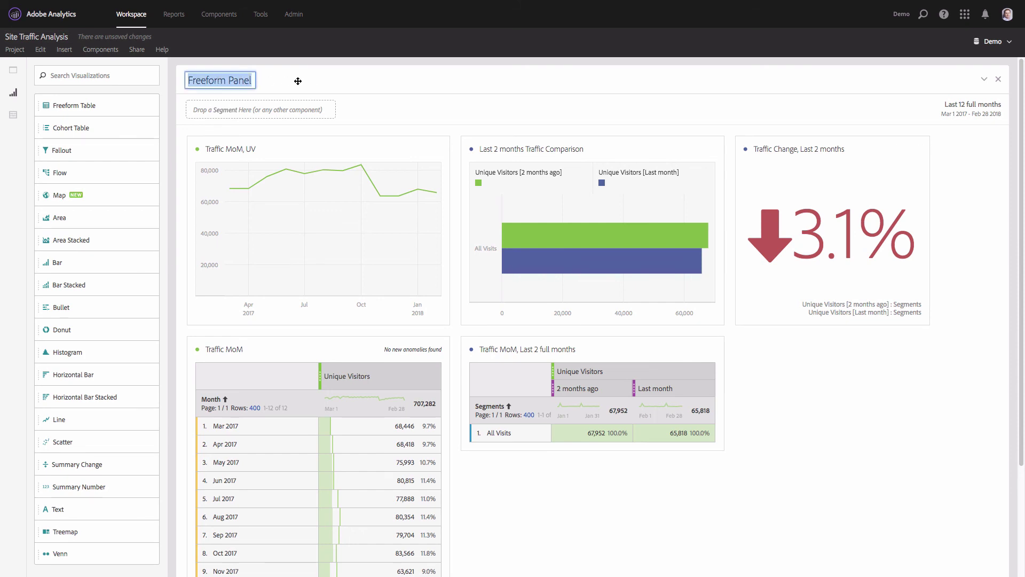
{"action": "type", "text": "Site Traffic"}
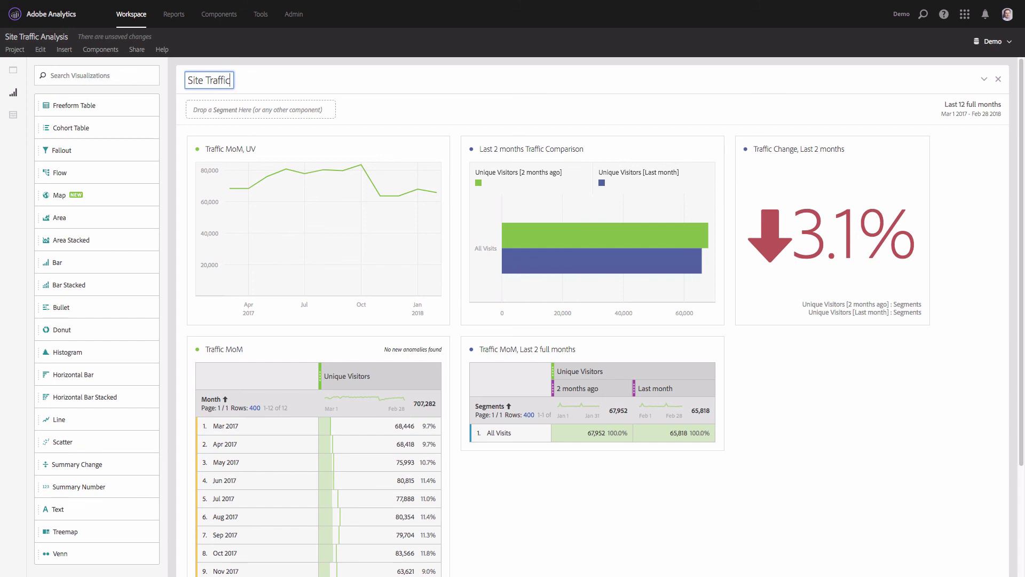
{"action": "type", "text": " Overview"}
{"action": "key", "text": "Return"}
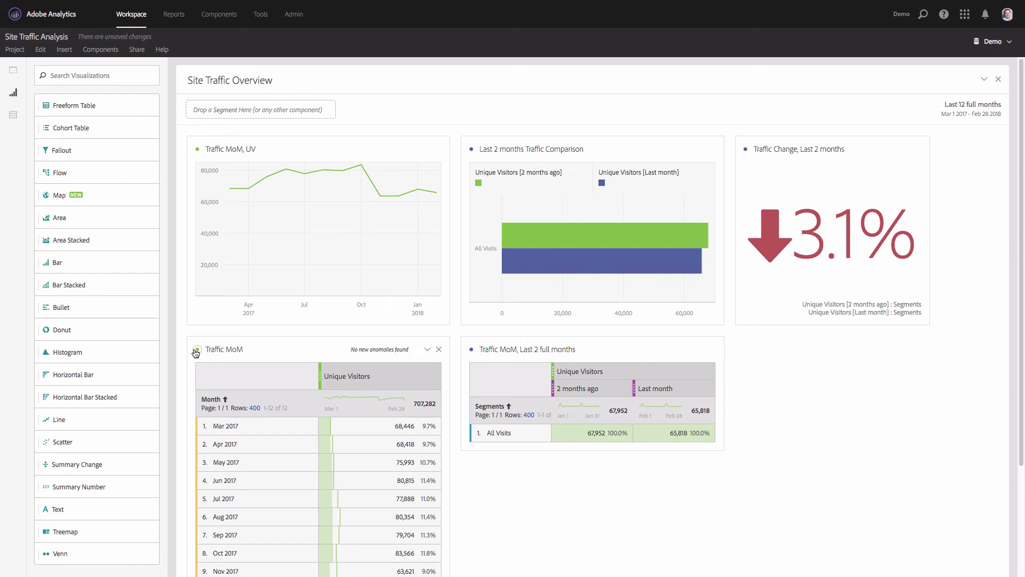
Step: Hide the data source tables behind the Last 2 months Traffic Comparison and Traffic MoM, UV charts
{"action": "left_click", "coordinate": [472, 151]}
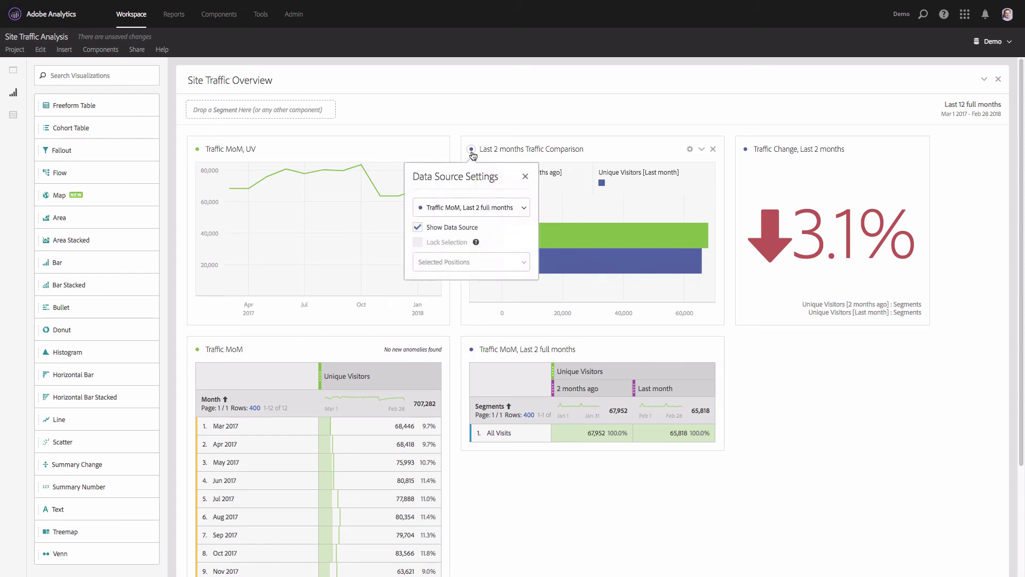
{"action": "left_click", "coordinate": [417, 228]}
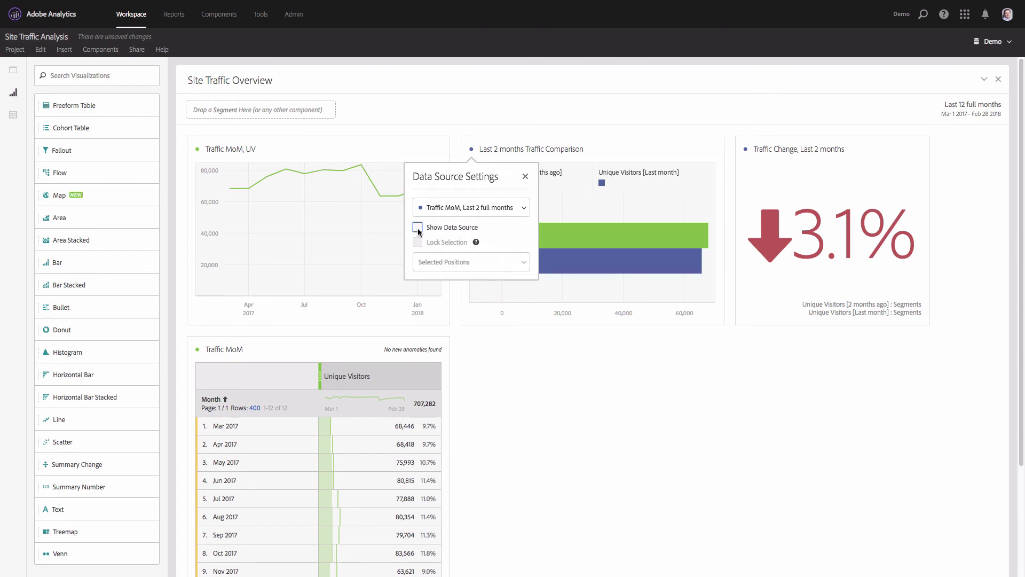
{"action": "left_click", "coordinate": [199, 152]}
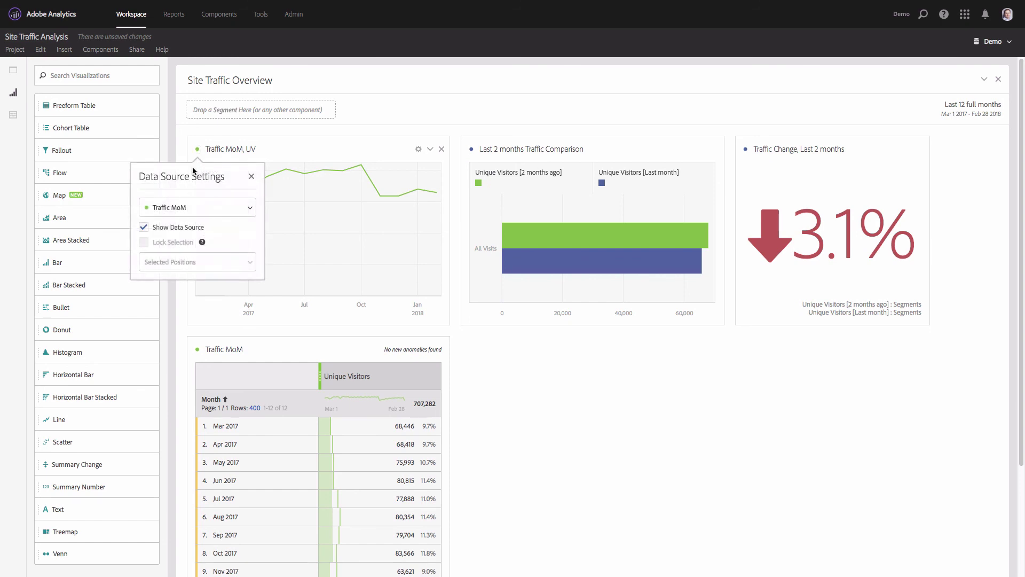
{"action": "left_click", "coordinate": [171, 226]}
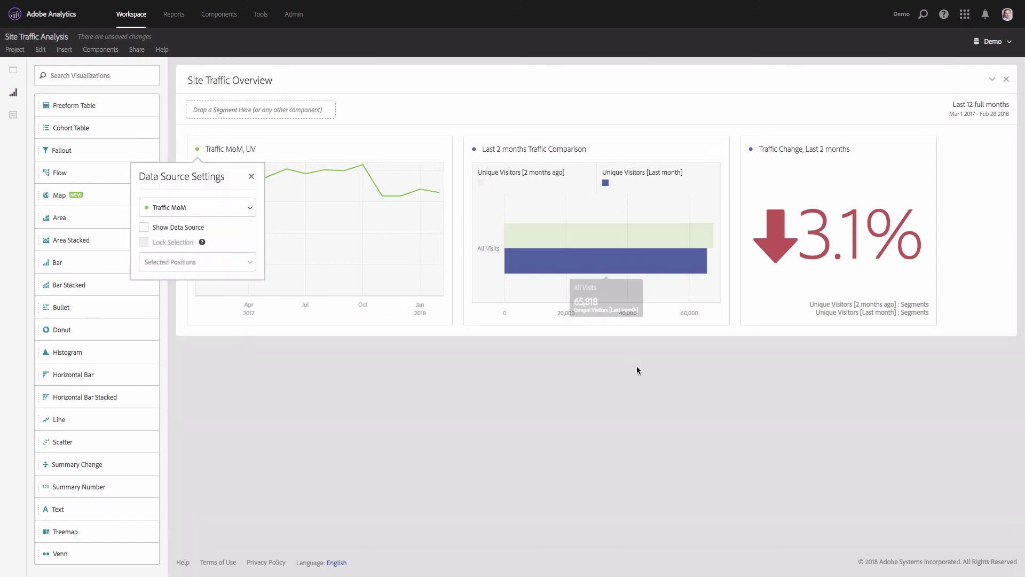
{"action": "left_click", "coordinate": [671, 347]}
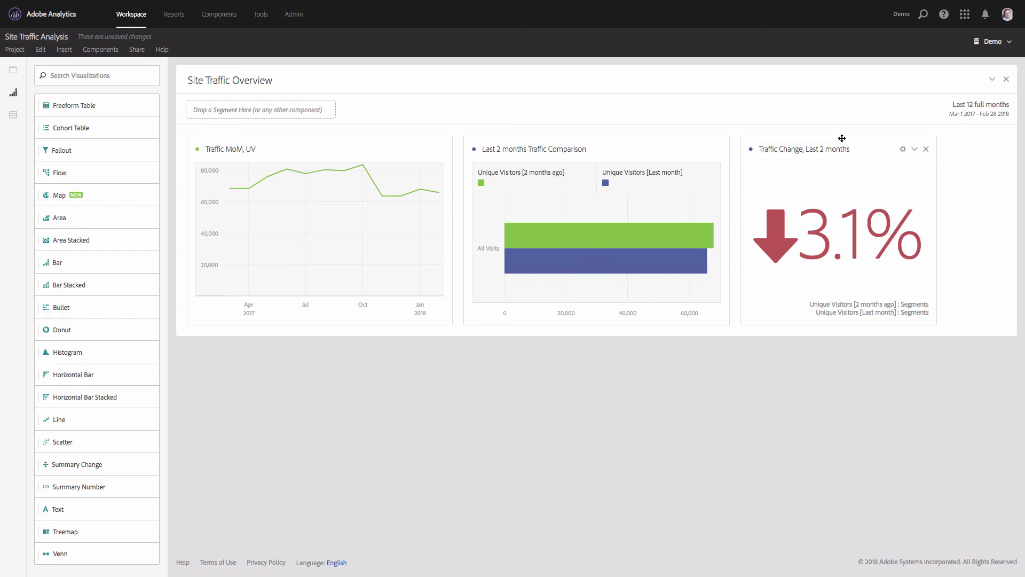
Step: Move the Traffic Change visualization to the panel's right edge and widen the Traffic Comparison bar chart to fill the gap
{"action": "left_click_drag", "start_coordinate": [842, 138], "coordinate": [902, 137]}
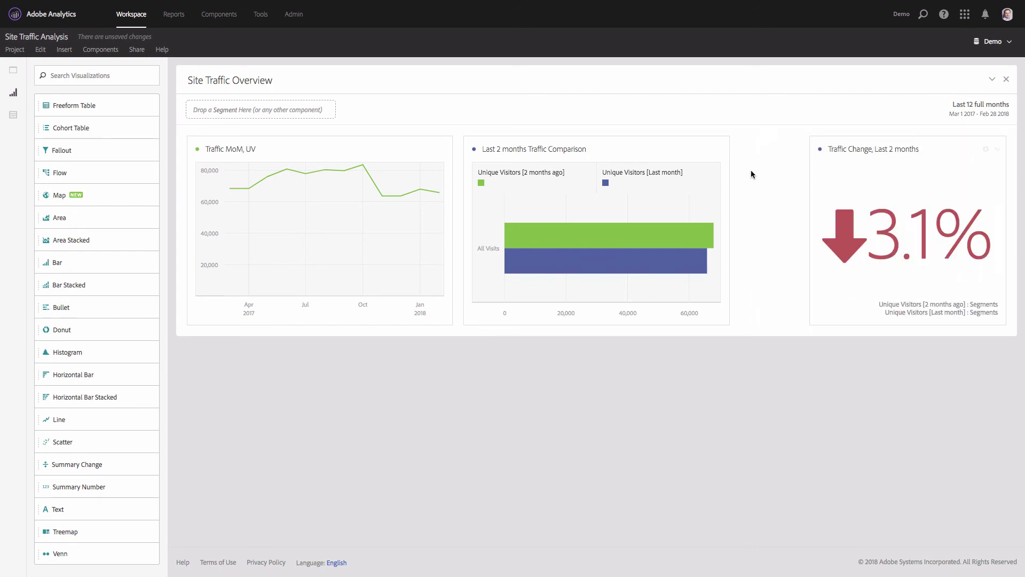
{"action": "left_click_drag", "start_coordinate": [730, 187], "coordinate": [792, 187]}
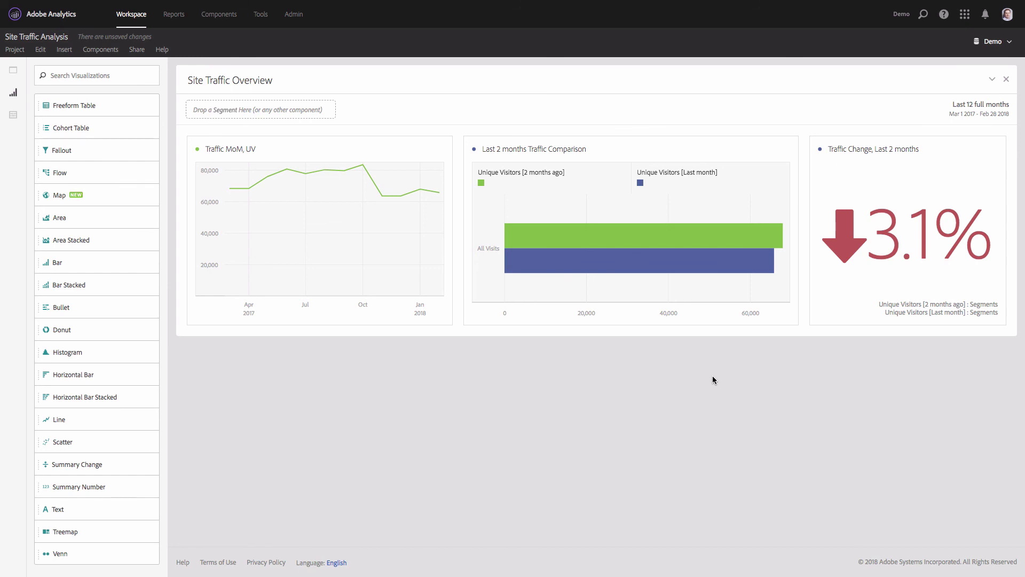
Step: Save the changes to the Site Traffic Analysis project
{"action": "left_click", "coordinate": [14, 49]}
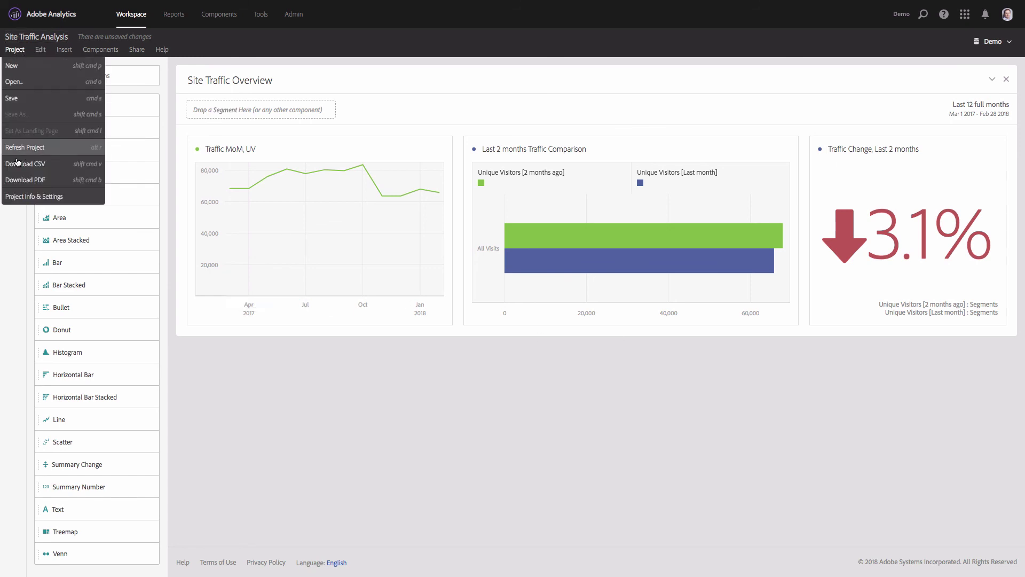
{"action": "left_click", "coordinate": [387, 84]}
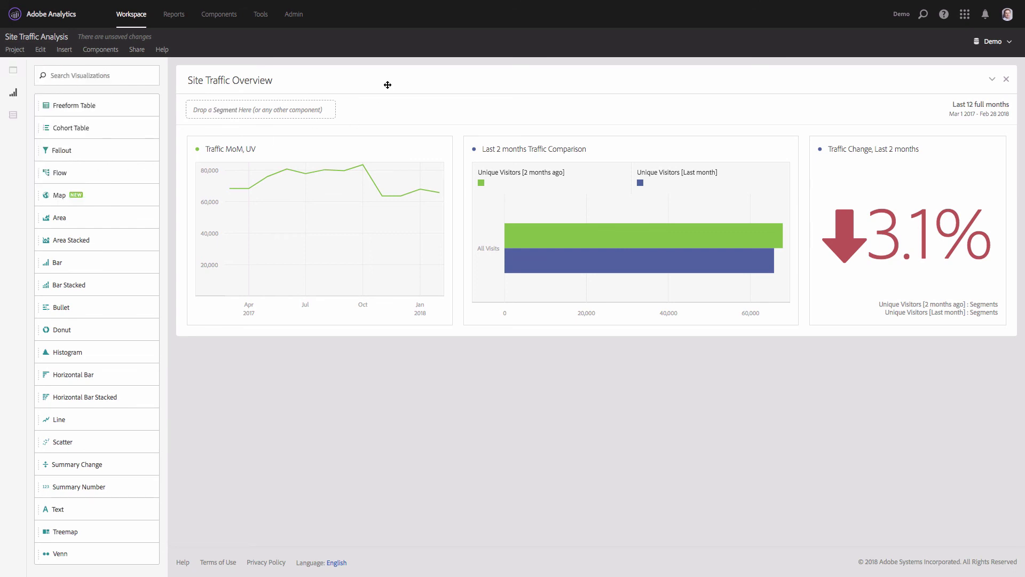